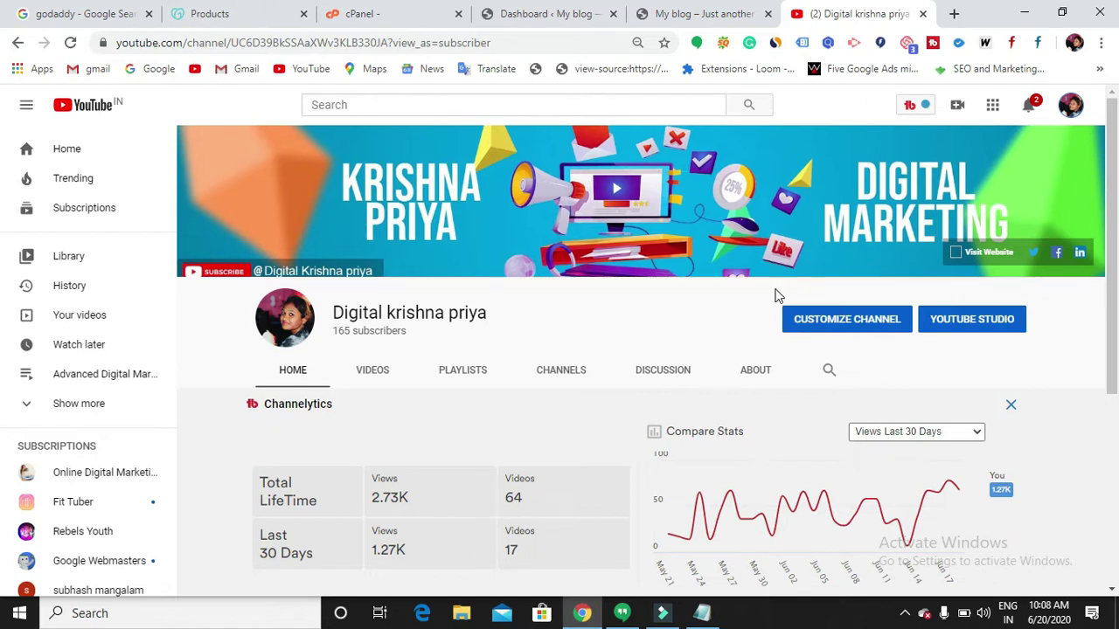
{"action": "left_click", "coordinate": [556, 16]}
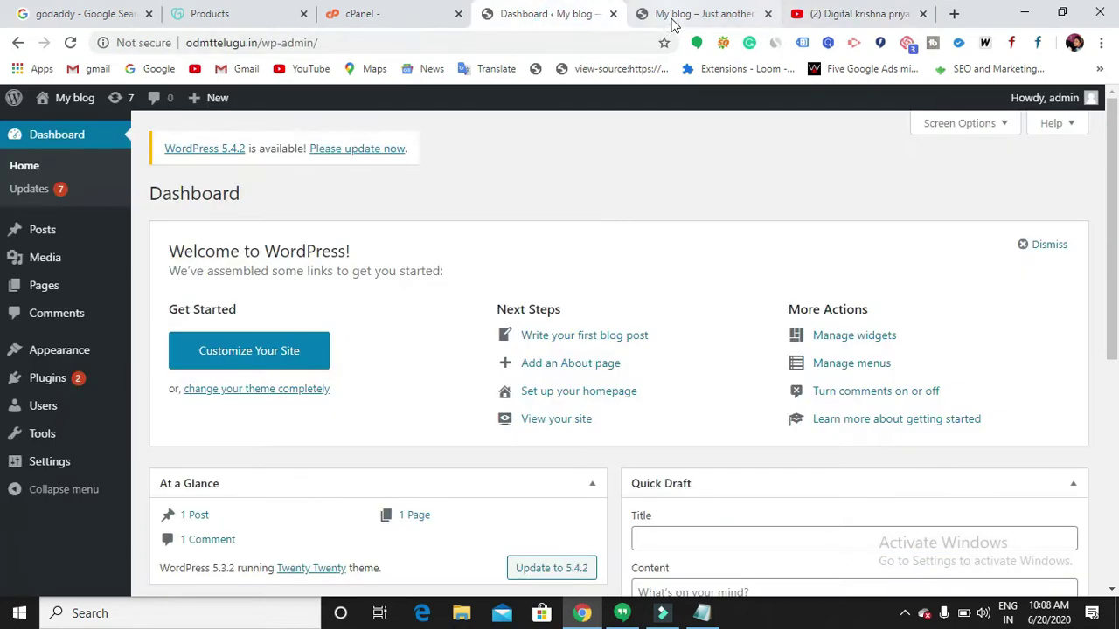
{"action": "left_click", "coordinate": [671, 14]}
{"action": "left_click", "coordinate": [299, 43]}
{"action": "key", "text": "End"}
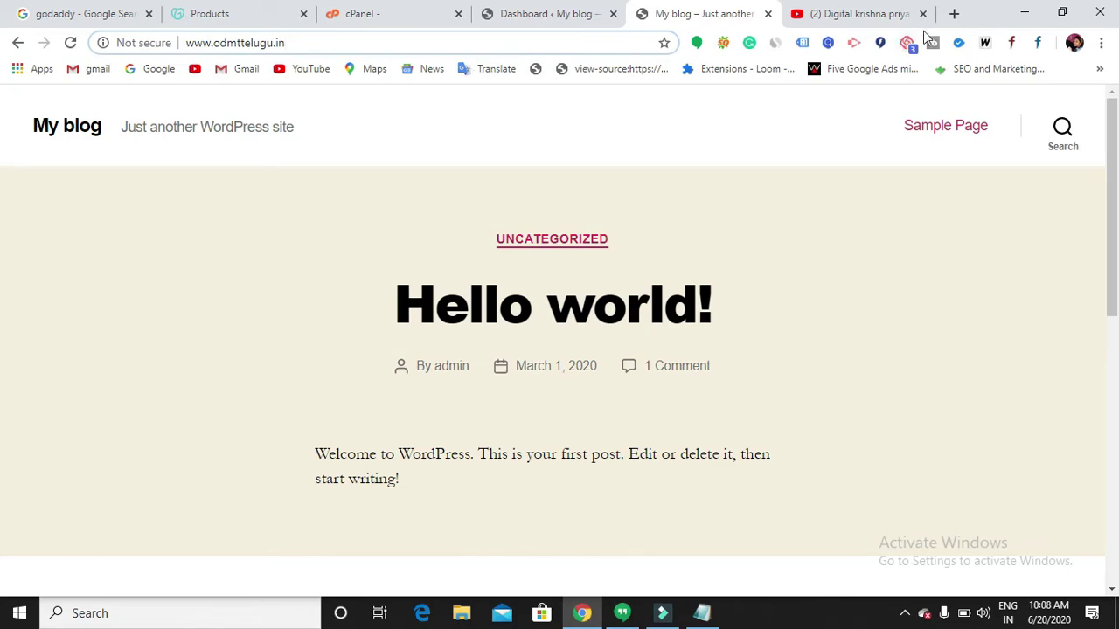
{"action": "left_click", "coordinate": [954, 14]}
Step: Load digicourse.in in the new Chrome tab
{"action": "left_click", "coordinate": [620, 41]}
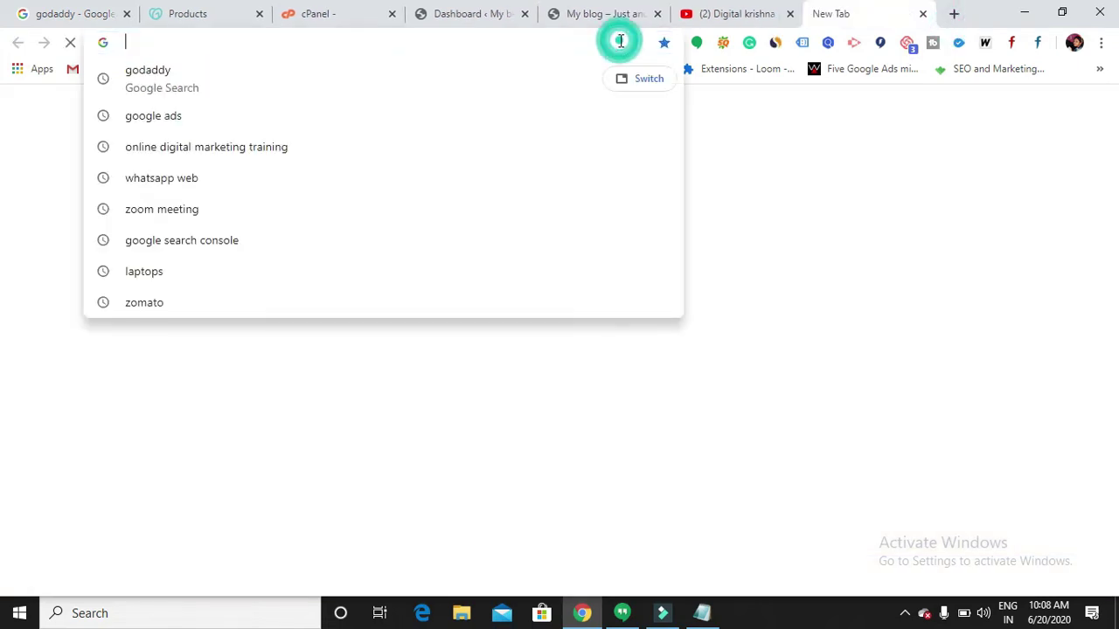
{"action": "type", "text": "digi"}
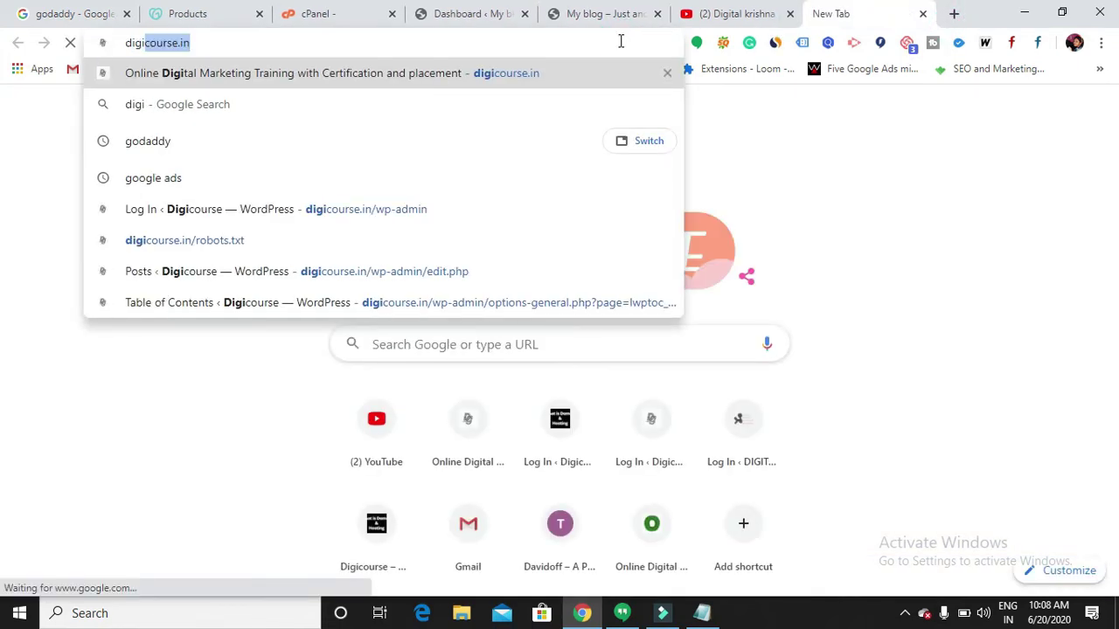
{"action": "key", "text": "Return"}
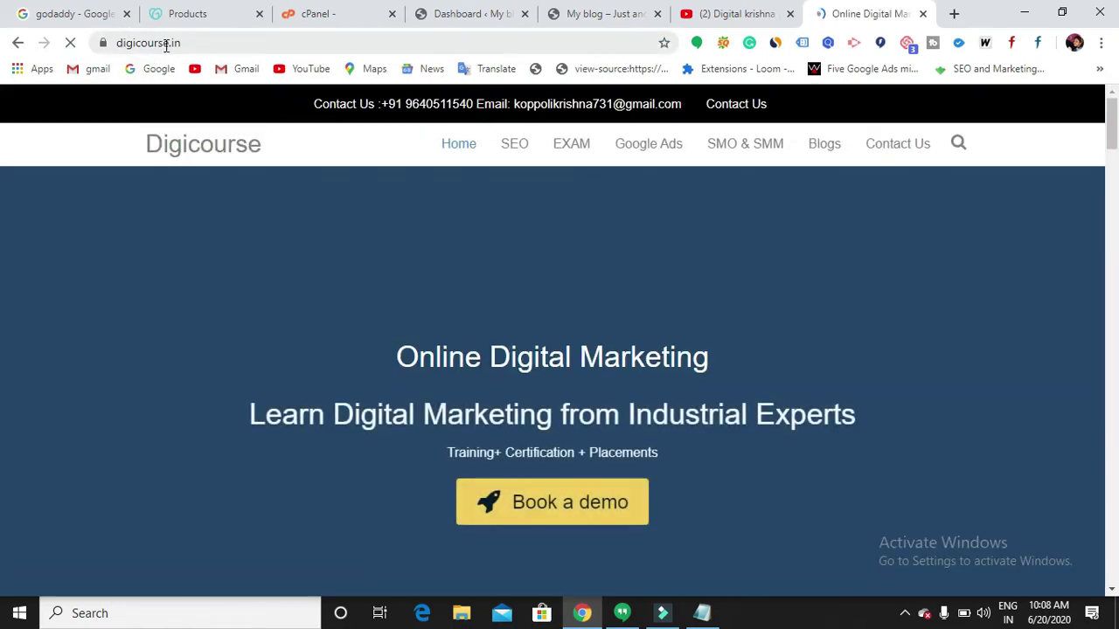
Step: Highlight the https part of digicourse.in's address, then bring up the Notepad notes
{"action": "left_click", "coordinate": [185, 44]}
{"action": "left_click", "coordinate": [157, 44]}
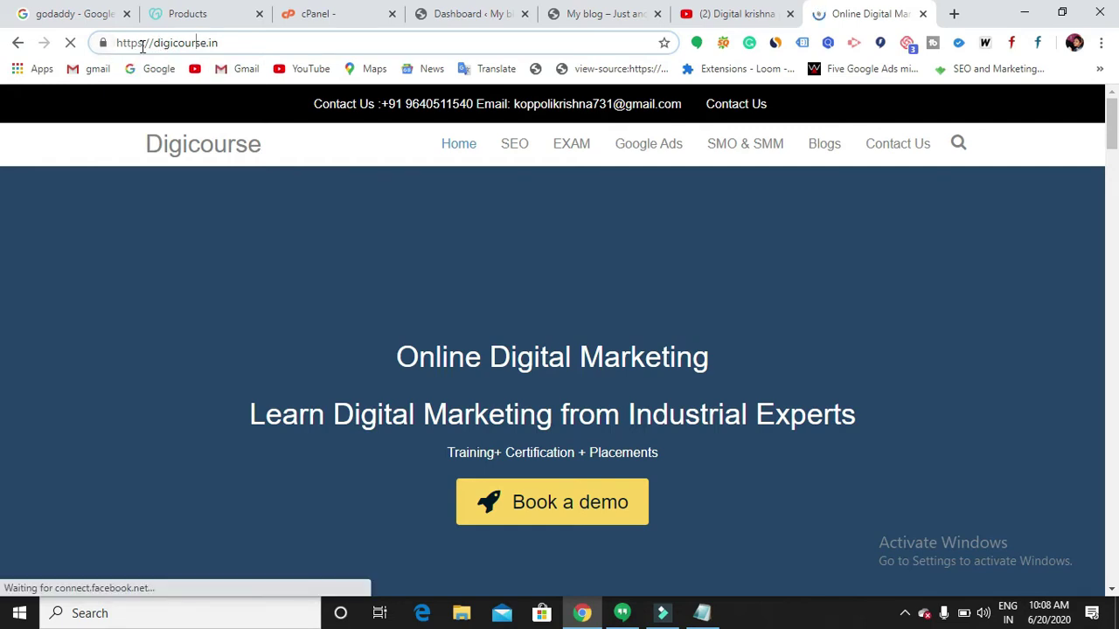
{"action": "left_click_drag", "start_coordinate": [143, 45], "coordinate": [120, 43]}
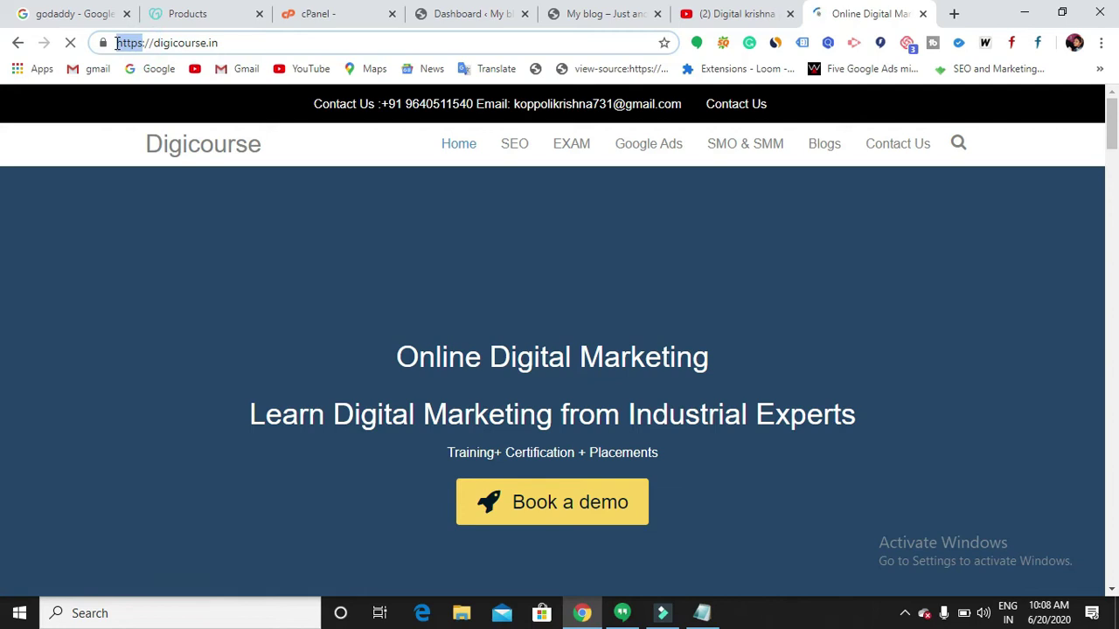
{"action": "left_click", "coordinate": [193, 41]}
{"action": "left_click", "coordinate": [236, 44]}
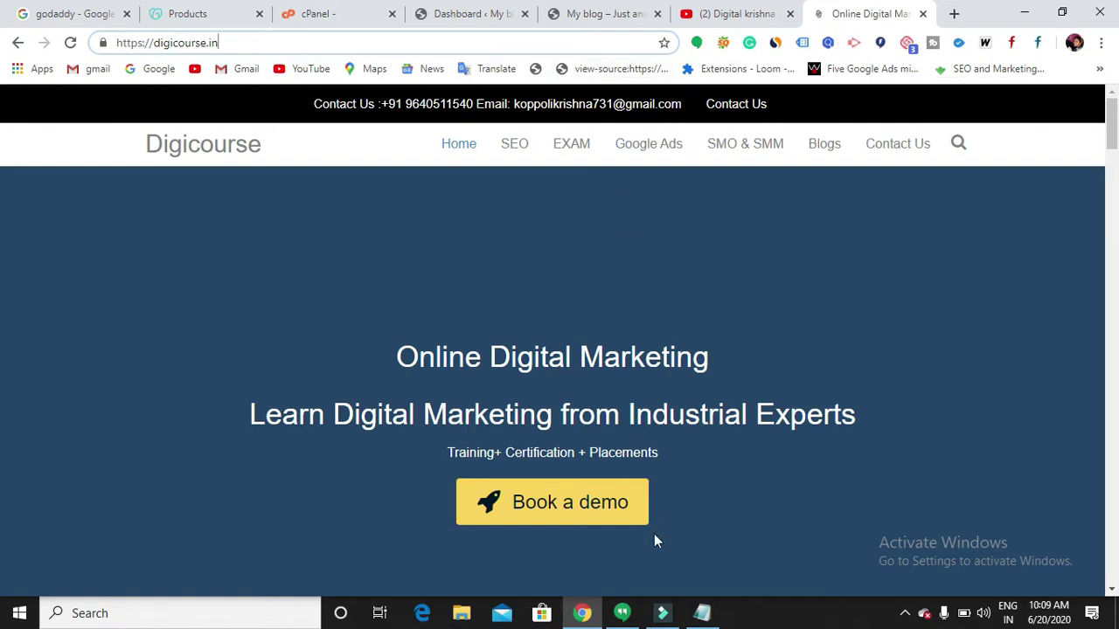
{"action": "left_click", "coordinate": [706, 615]}
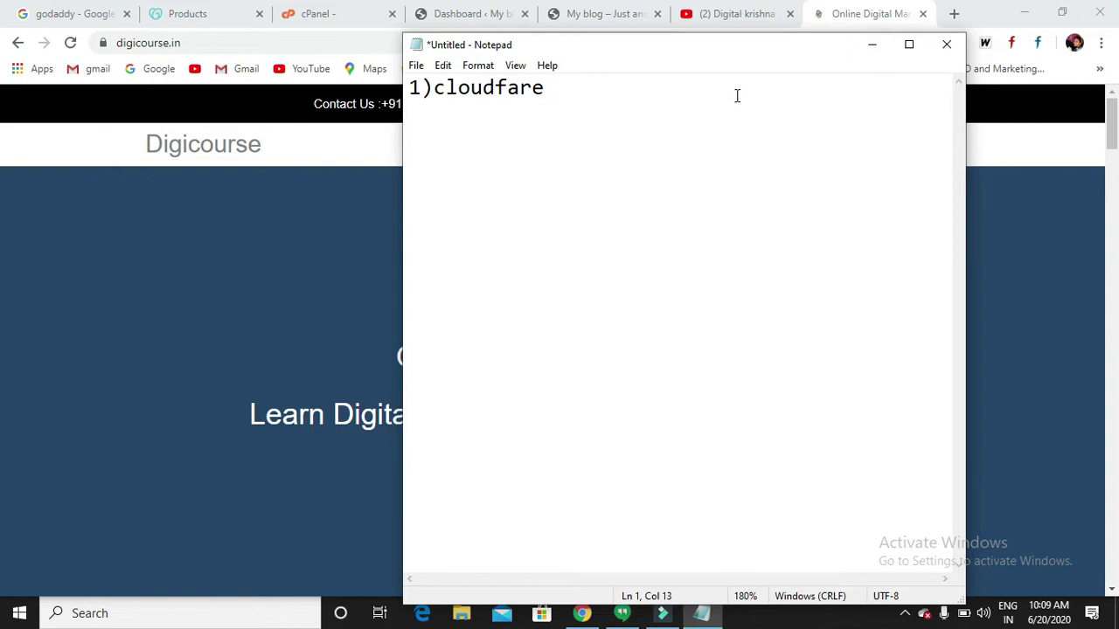
Step: Minimize Notepad and load cloudflare.com in a new Chrome tab
{"action": "left_click", "coordinate": [872, 46]}
{"action": "left_click", "coordinate": [953, 13]}
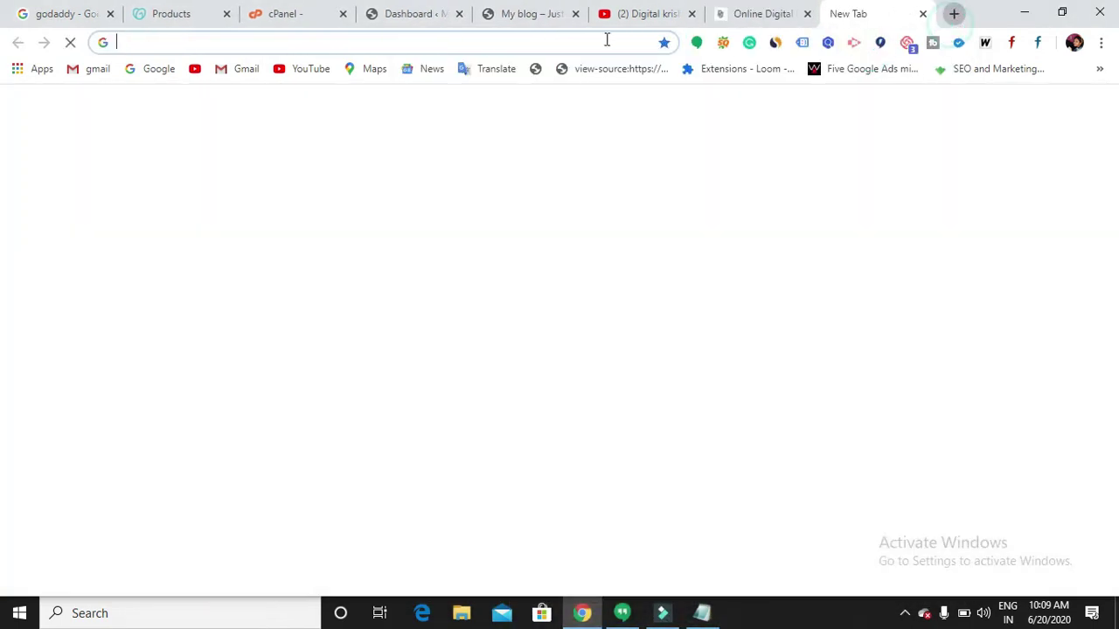
{"action": "left_click", "coordinate": [596, 41]}
{"action": "type", "text": "clou"}
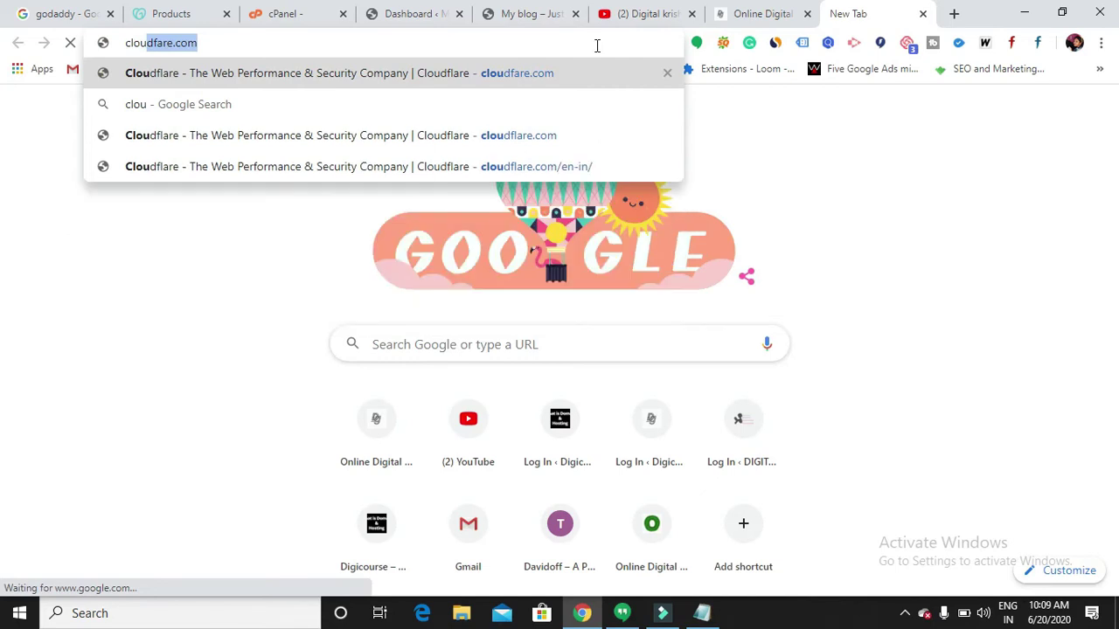
{"action": "key", "text": "Return"}
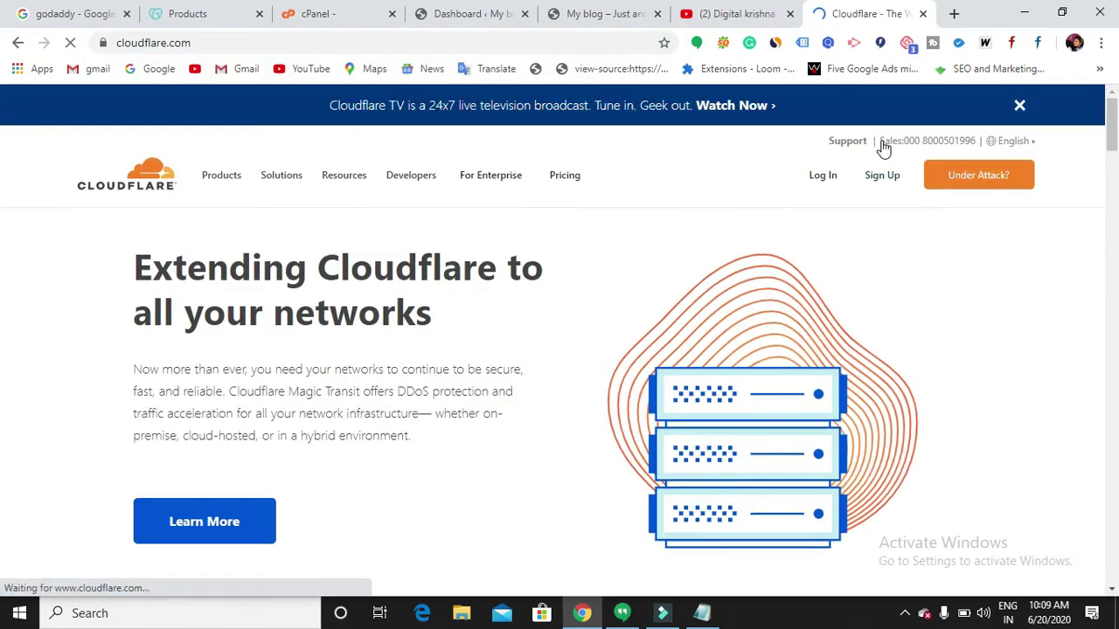
Step: Open the Cloudflare sign-up form and fill the email field with the suggested address
{"action": "left_click", "coordinate": [875, 179]}
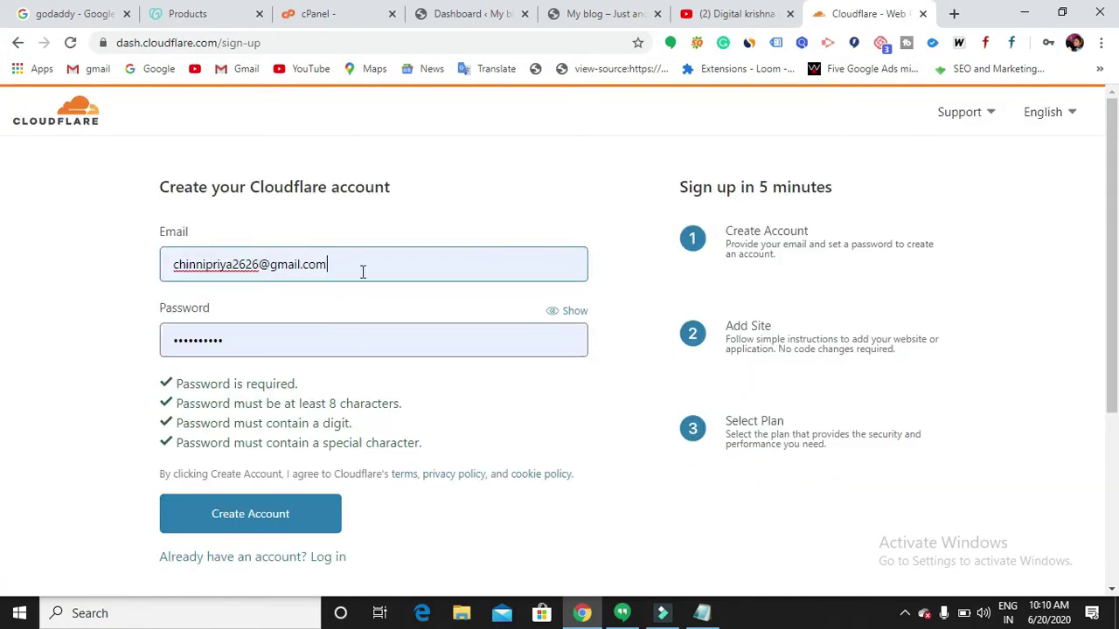
{"action": "key", "text": "BackSpace"}
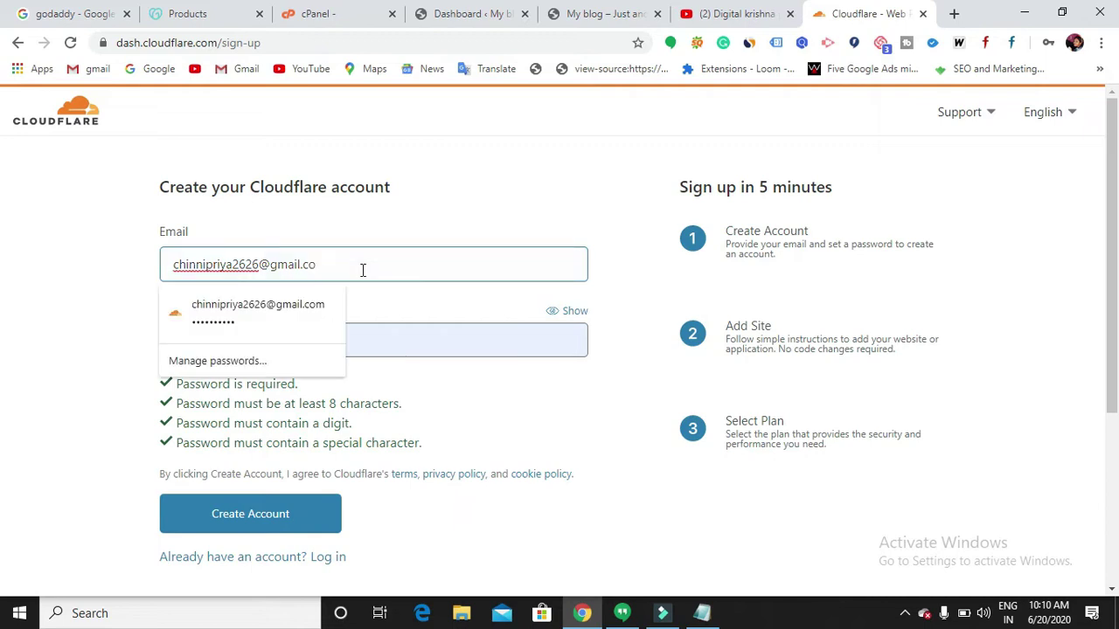
{"action": "key", "text": "ctrl+a"}
{"action": "type", "text": "krish"}
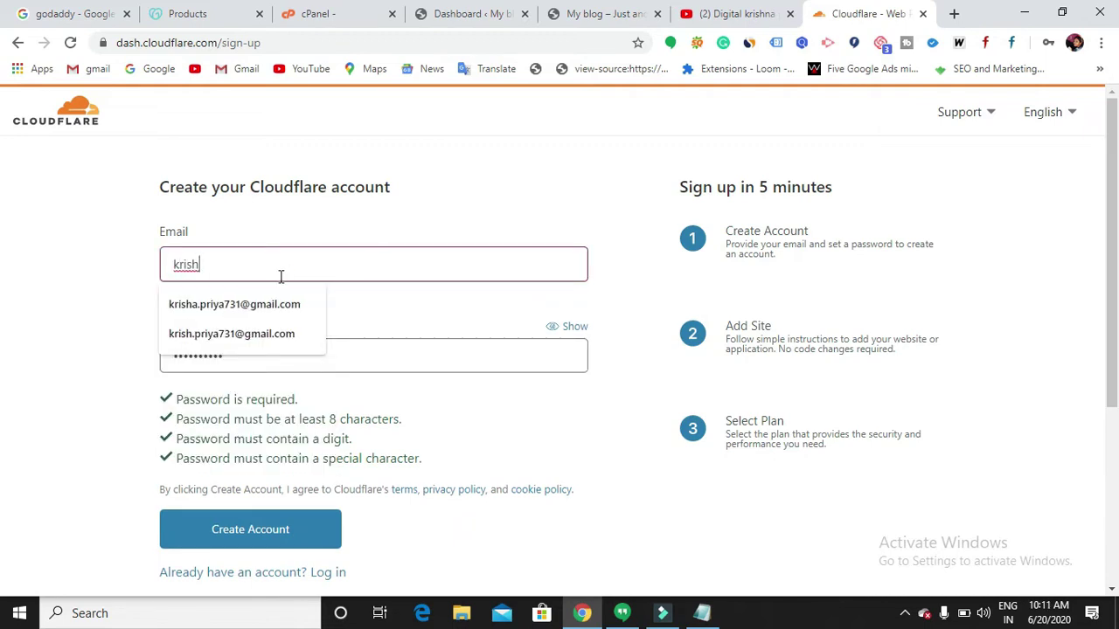
{"action": "left_click", "coordinate": [272, 308]}
Step: Enter the account password and create the Cloudflare account
{"action": "left_click", "coordinate": [274, 350]}
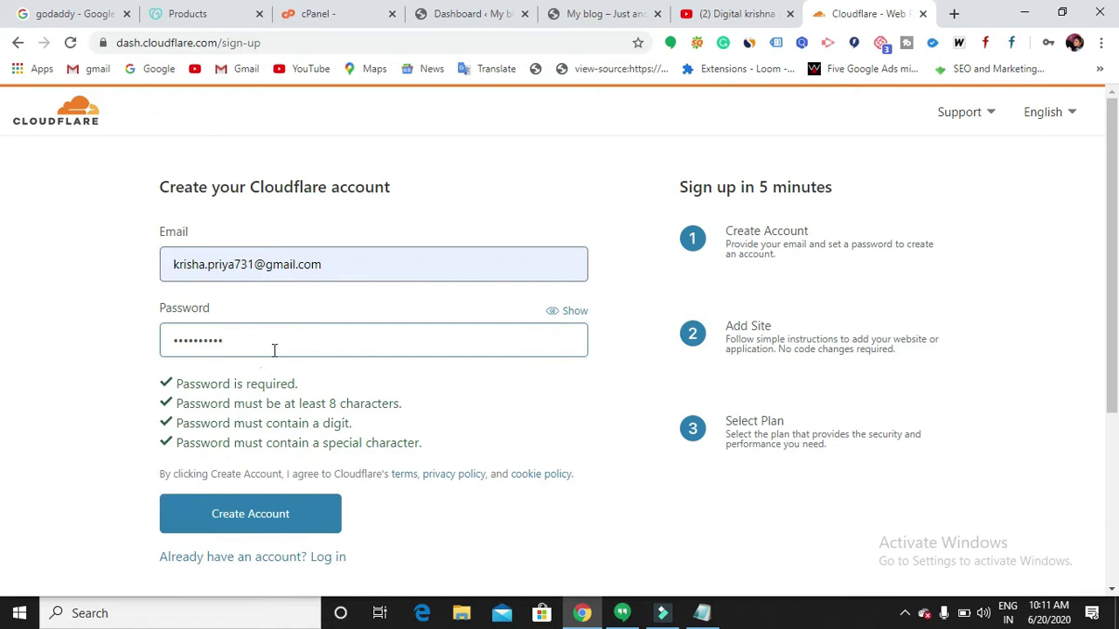
{"action": "key", "text": "ctrl+a"}
{"action": "key", "text": "BackSpace"}
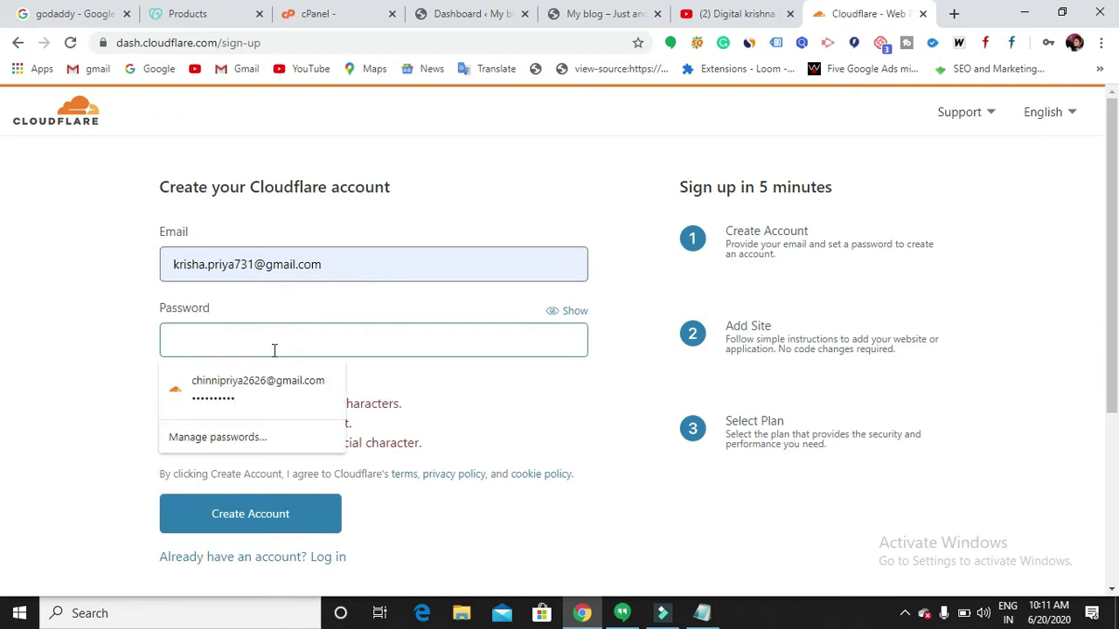
{"action": "key", "text": "BackSpace"}
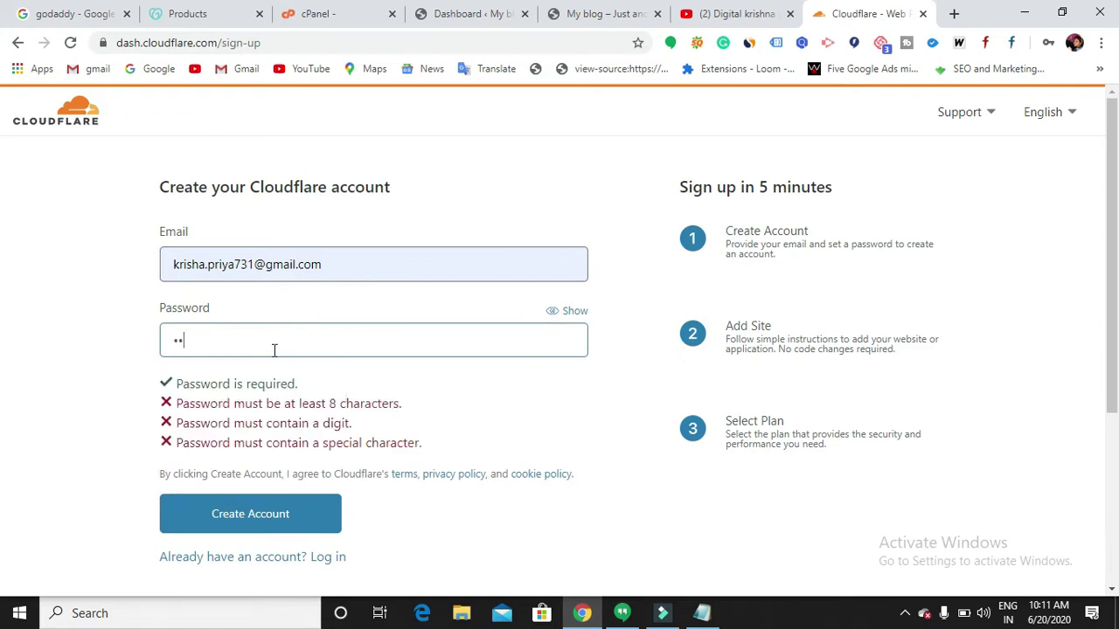
{"action": "left_click", "coordinate": [242, 514]}
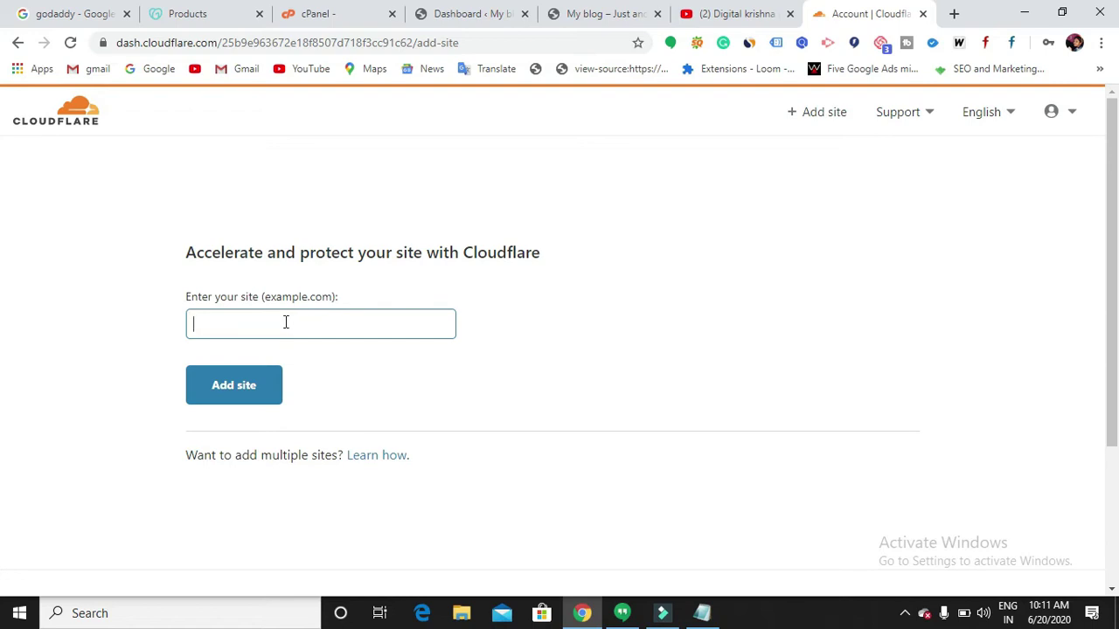
Step: Copy the blog's web address into Cloudflare's site field and submit it
{"action": "left_click", "coordinate": [562, 24]}
{"action": "left_click_drag", "start_coordinate": [317, 42], "coordinate": [202, 47]}
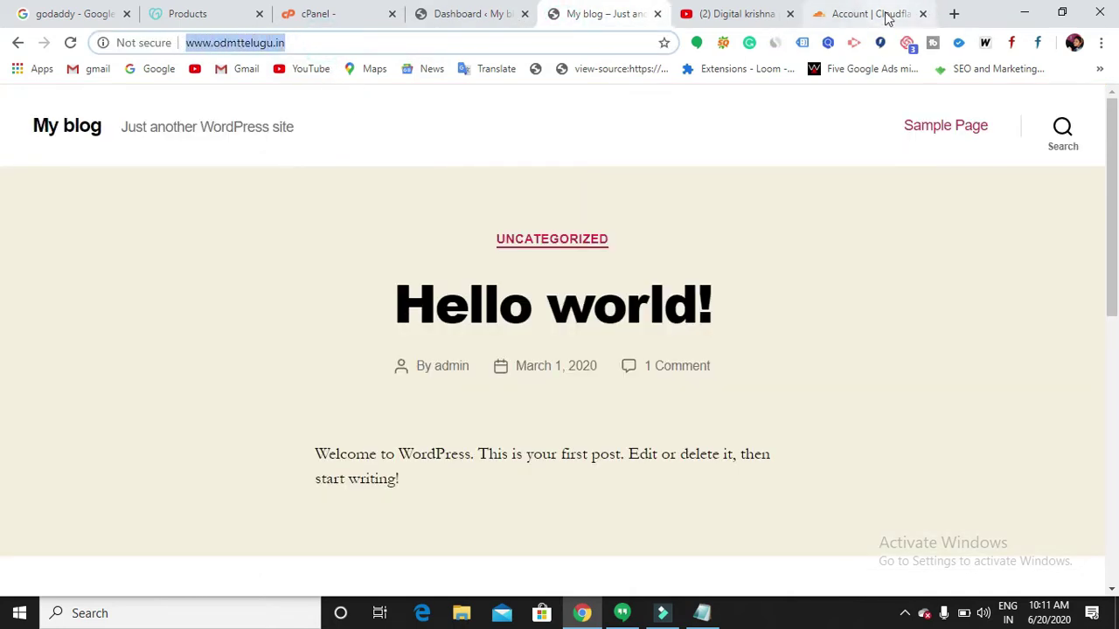
{"action": "left_click", "coordinate": [874, 16]}
{"action": "type", "text": "http://www.odmttelugu.in/"}
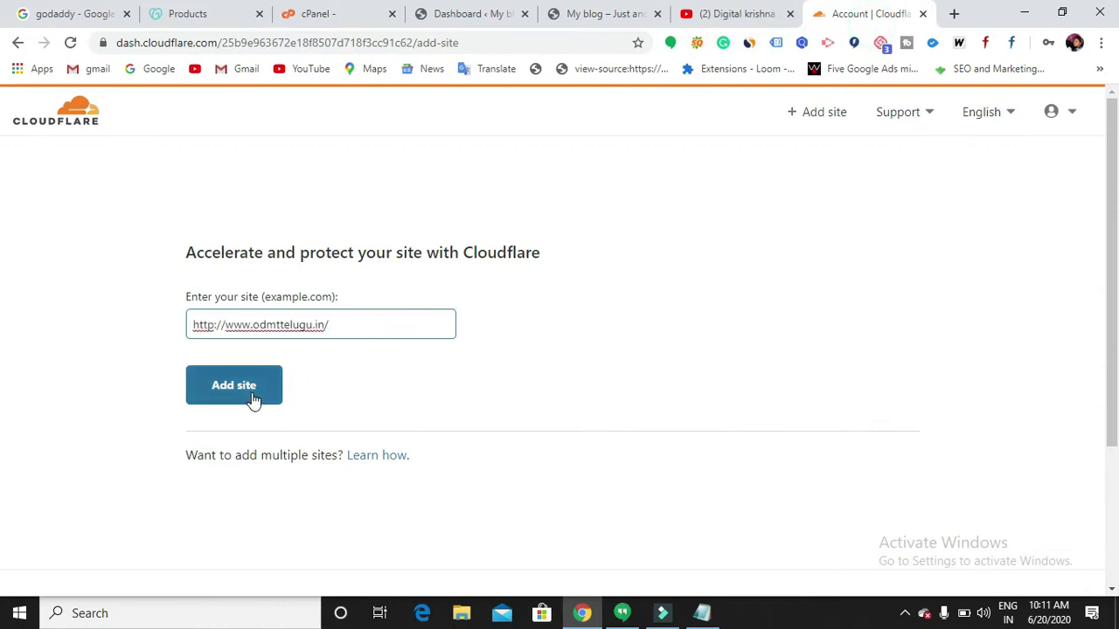
{"action": "left_click", "coordinate": [252, 398]}
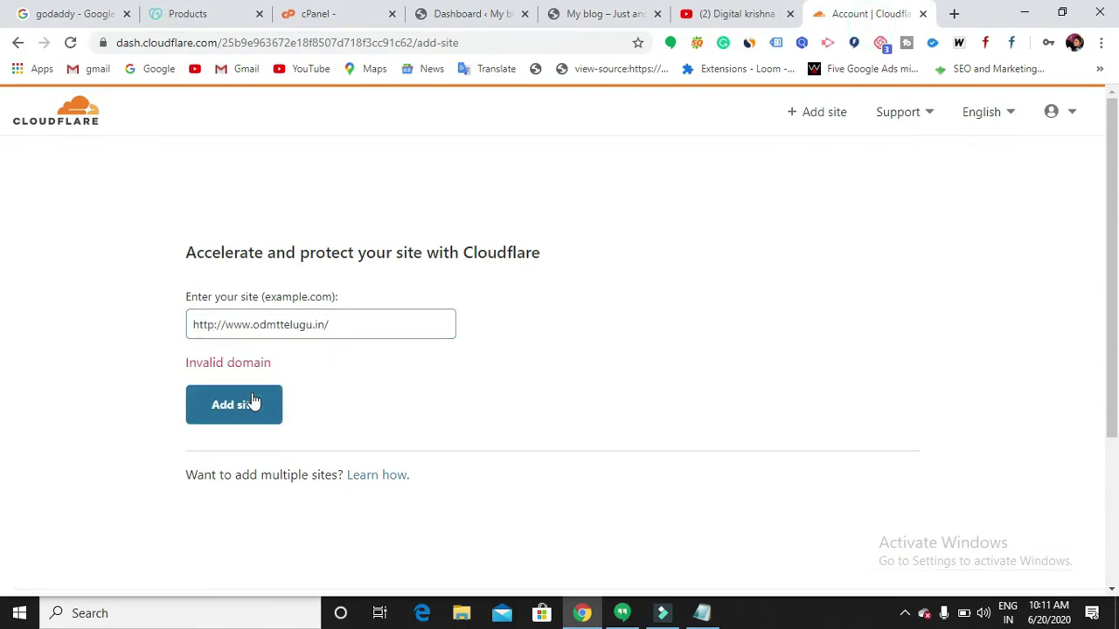
Step: Trim the rejected address down to odmttelugu.in and add the site
{"action": "left_click", "coordinate": [226, 324]}
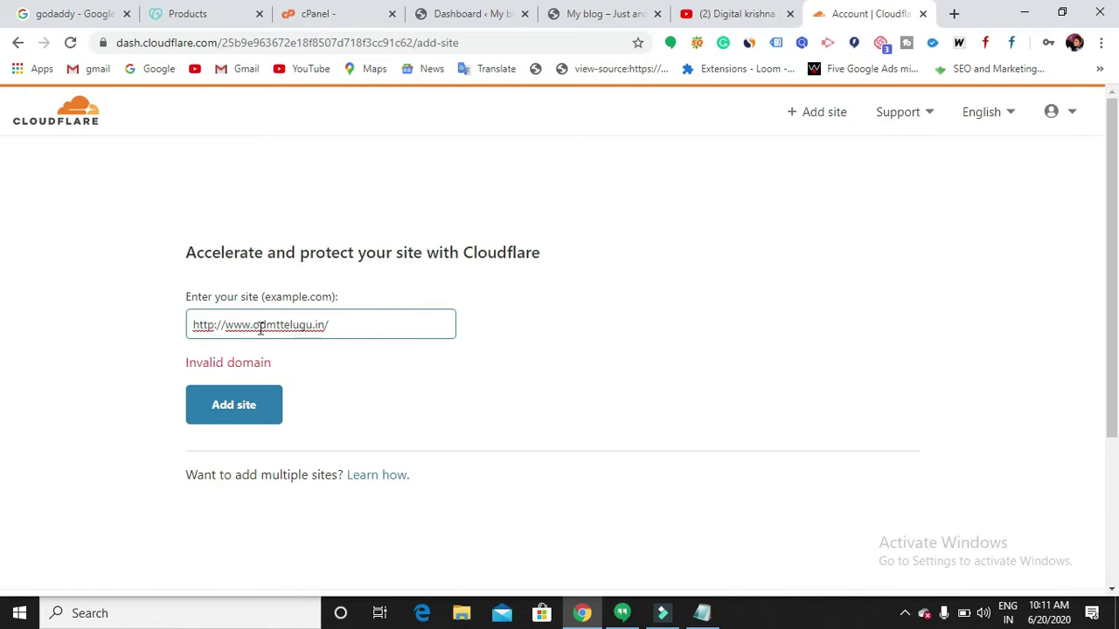
{"action": "left_click", "coordinate": [257, 324]}
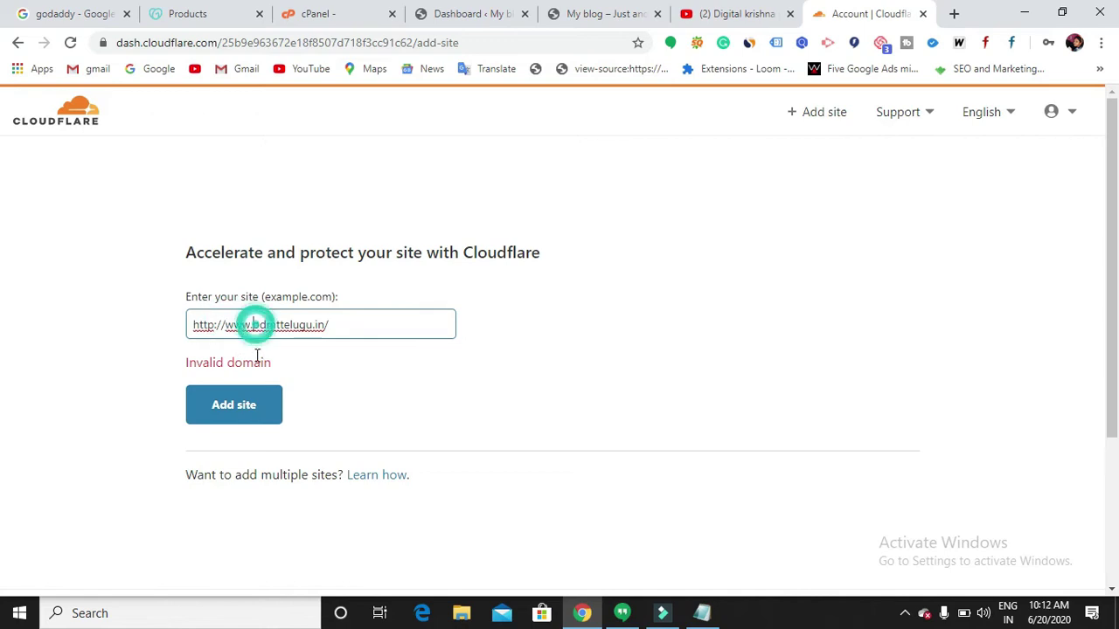
{"action": "key", "text": "BackSpace"}
{"action": "key", "text": "BackSpace"}
{"action": "key", "text": "BackSpace"}
{"action": "key", "text": "BackSpace"}
{"action": "key", "text": "BackSpace"}
{"action": "key", "text": "BackSpace"}
{"action": "key", "text": "BackSpace"}
{"action": "key", "text": "BackSpace"}
{"action": "key", "text": "BackSpace"}
{"action": "key", "text": "BackSpace"}
{"action": "key", "text": "BackSpace"}
{"action": "left_click", "coordinate": [282, 327]}
{"action": "key", "text": "BackSpace"}
{"action": "left_click", "coordinate": [259, 403]}
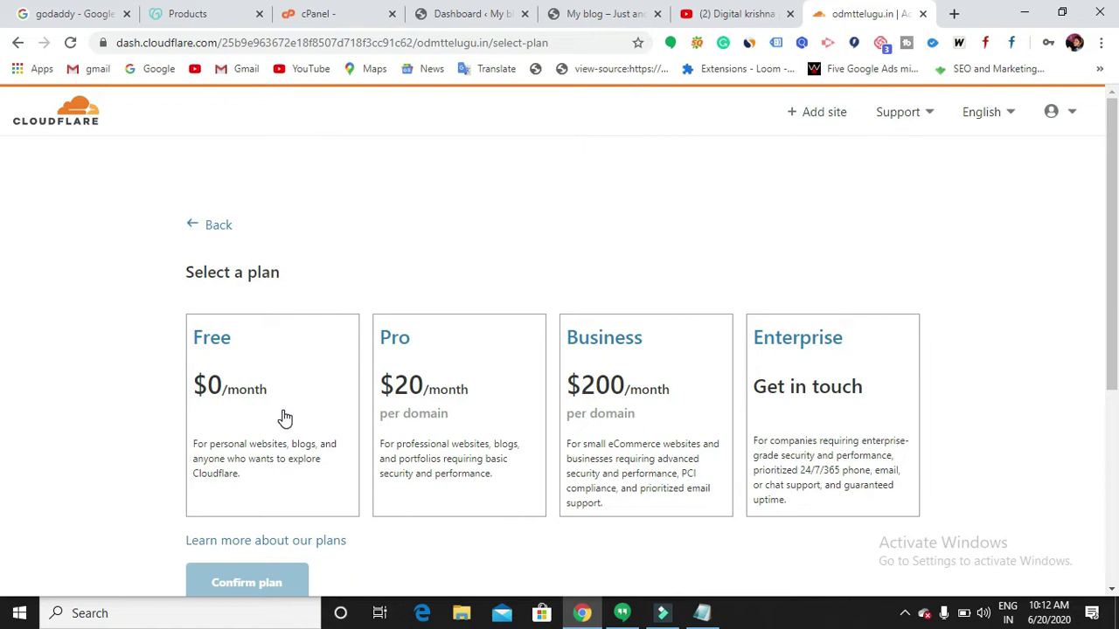
Step: Confirm the Free plan and accept the scanned 3 A and 7 CNAME DNS records
{"action": "left_click", "coordinate": [284, 418]}
{"action": "scroll", "coordinate": [284, 418], "scroll_direction": "down", "scroll_amount": 2}
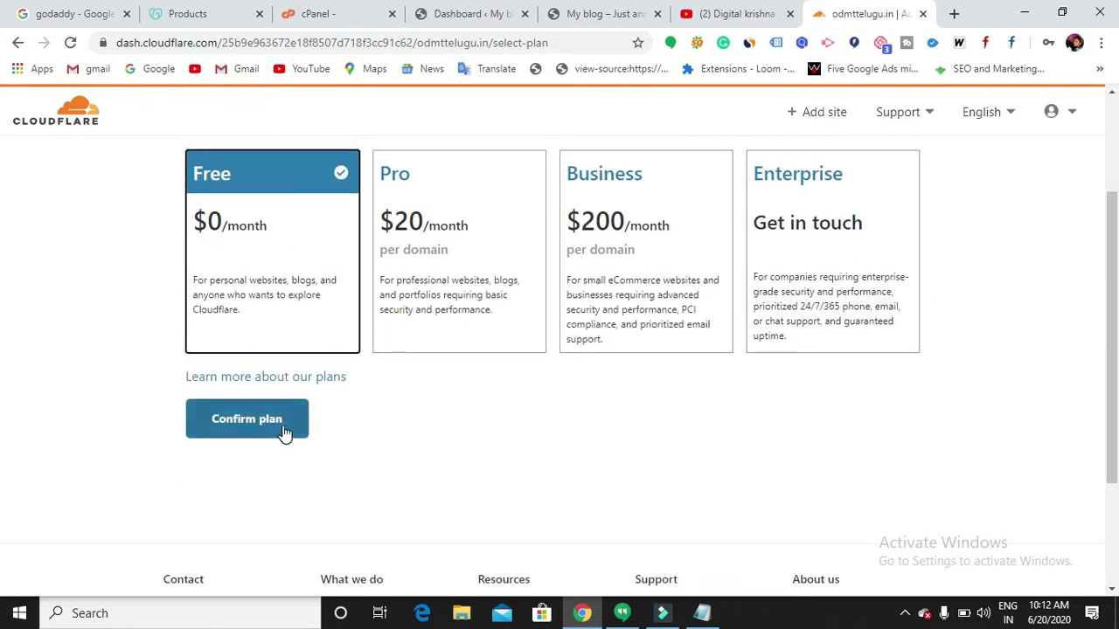
{"action": "left_click", "coordinate": [282, 430]}
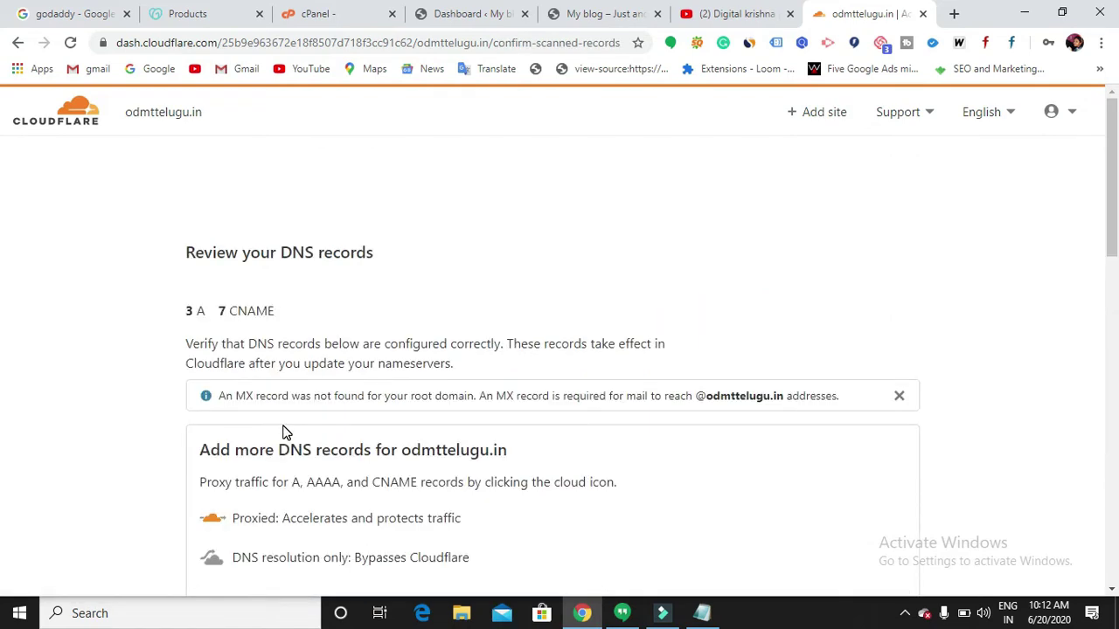
{"action": "scroll", "coordinate": [283, 430], "scroll_direction": "down", "scroll_amount": 5}
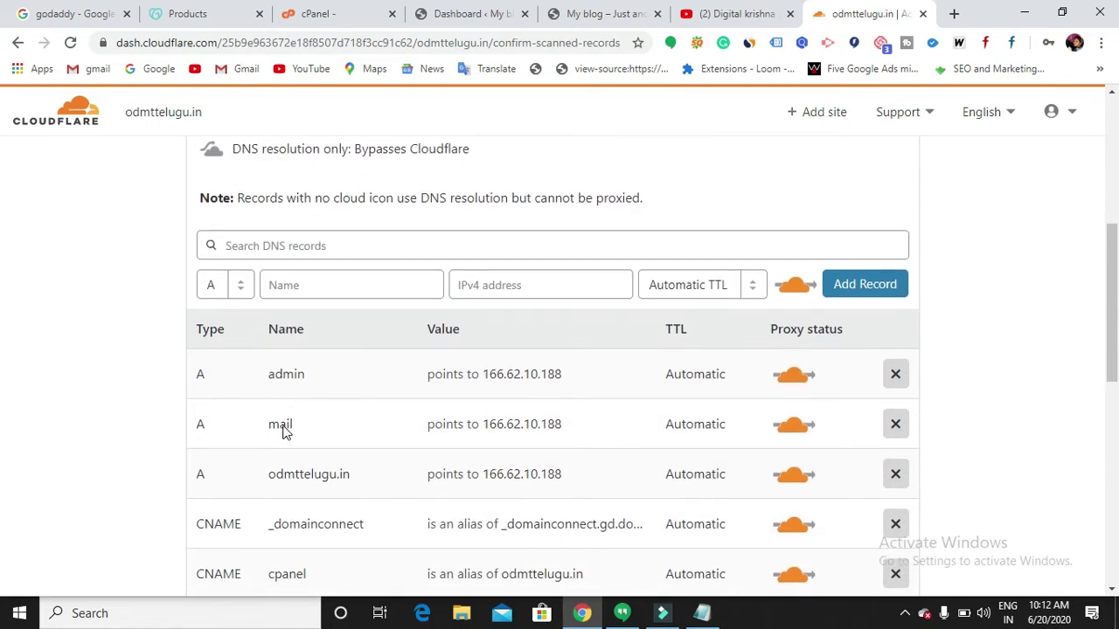
{"action": "scroll", "coordinate": [282, 430], "scroll_direction": "down", "scroll_amount": 6}
{"action": "left_click", "coordinate": [256, 419]}
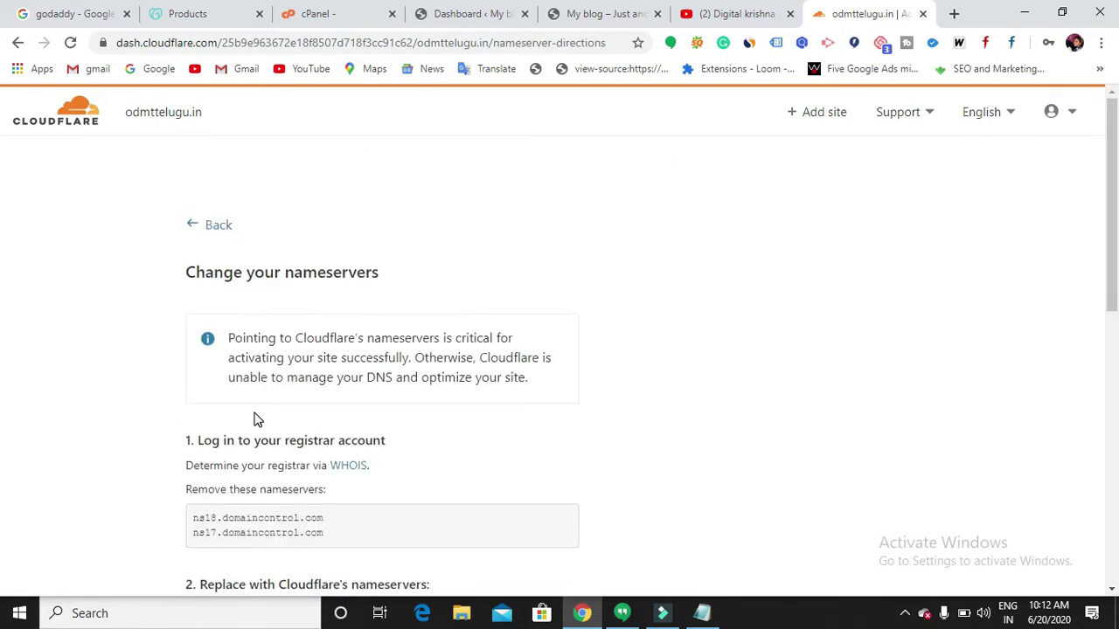
Step: Read the nameserver directions: mitchell.ns.cloudflare.com and surina.ns.cloudflare.com replace ns17/ns18.domaincontrol.com
{"action": "scroll", "coordinate": [256, 419], "scroll_direction": "down", "scroll_amount": 1}
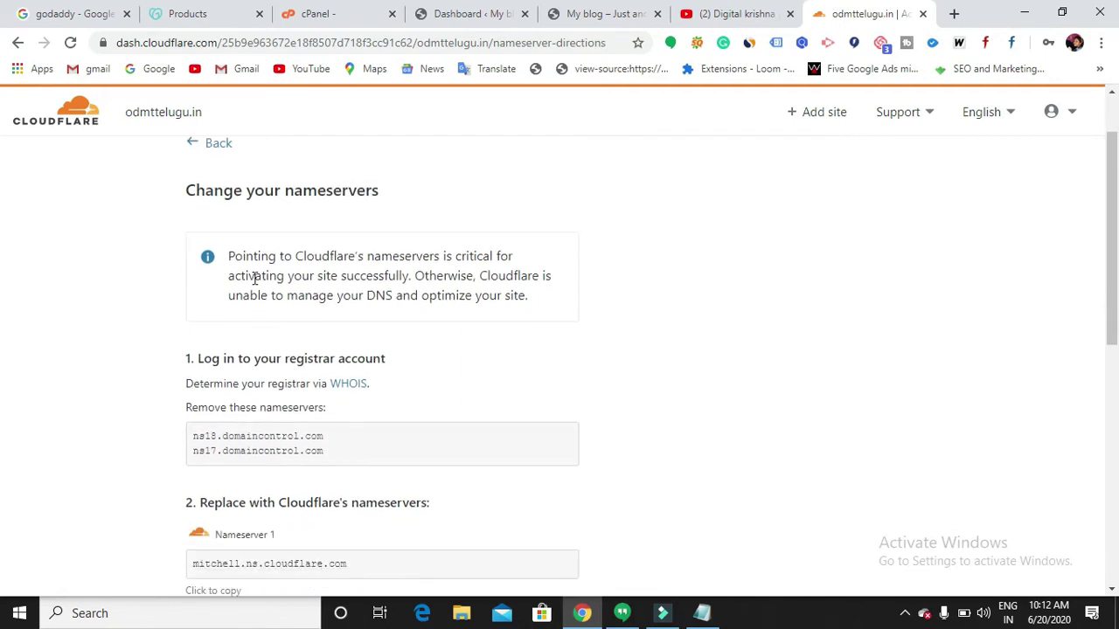
{"action": "scroll", "coordinate": [340, 365], "scroll_direction": "down", "scroll_amount": 2}
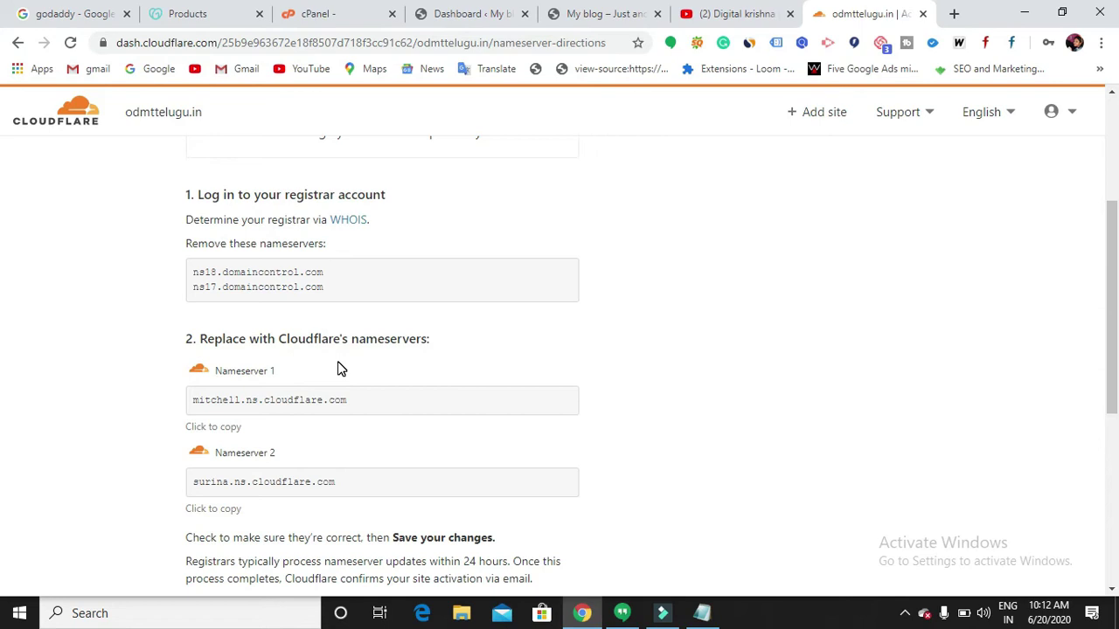
{"action": "scroll", "coordinate": [340, 368], "scroll_direction": "down", "scroll_amount": 1}
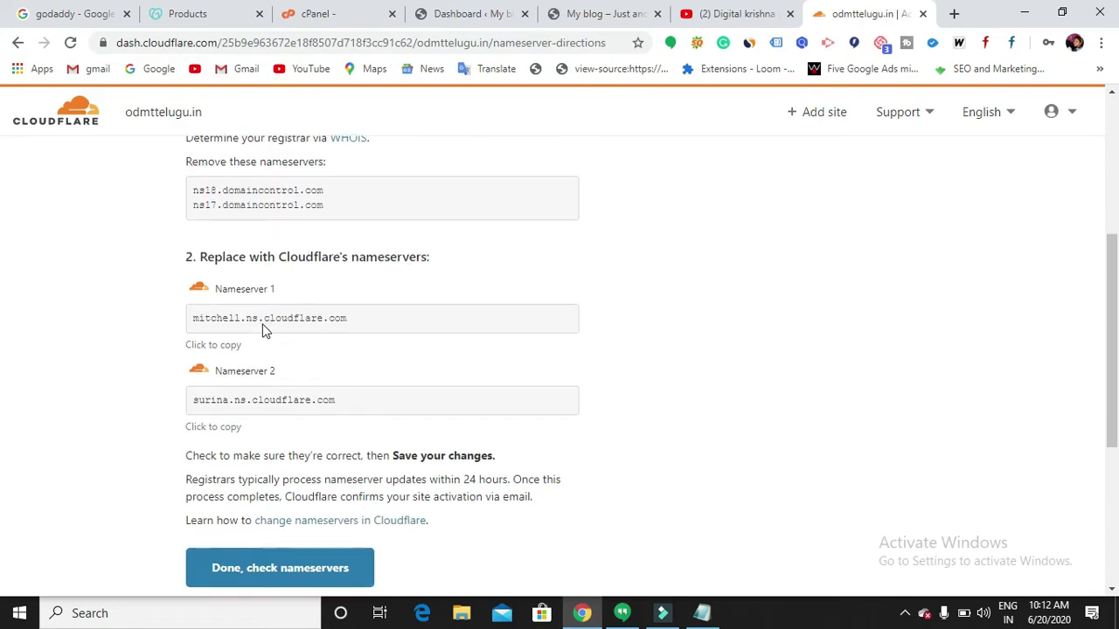
{"action": "scroll", "coordinate": [326, 326], "scroll_direction": "up", "scroll_amount": 1}
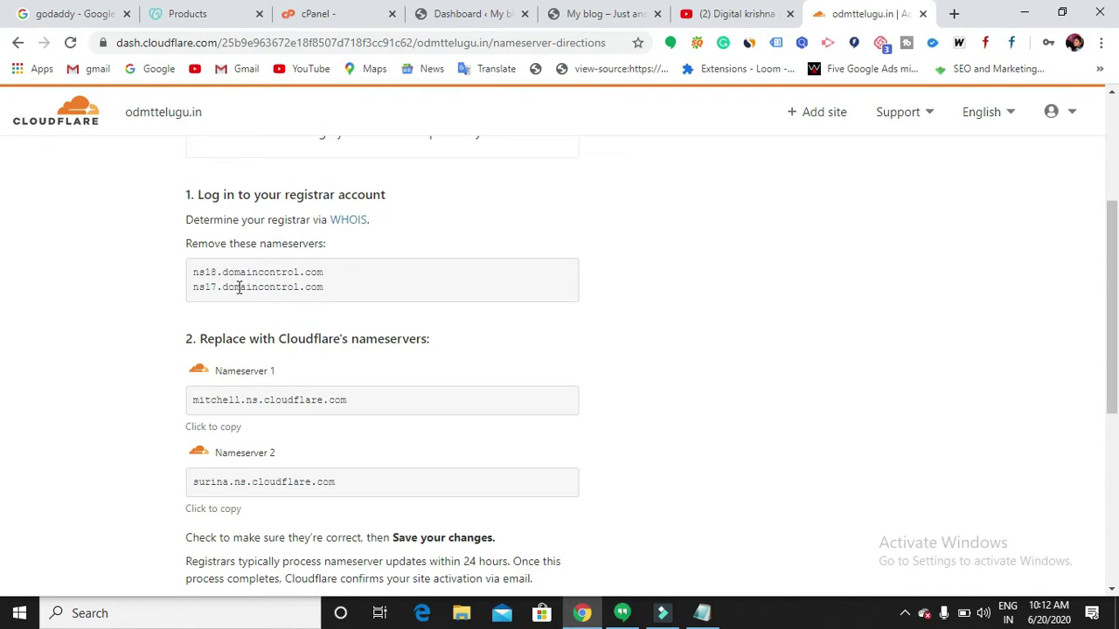
{"action": "left_click", "coordinate": [195, 14]}
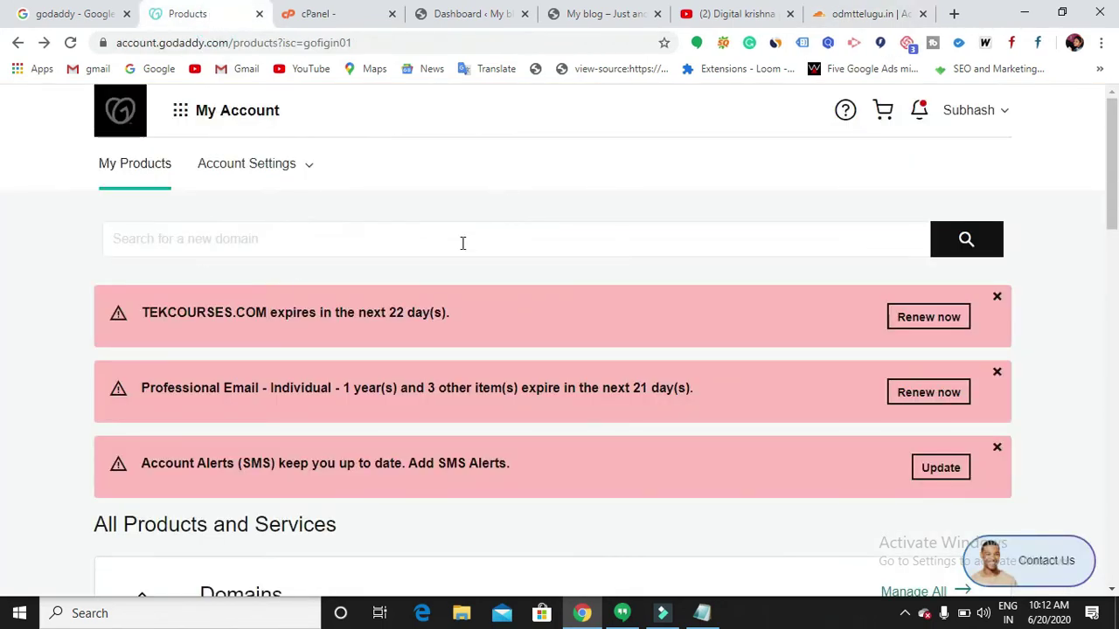
Step: Open odmttelugu.in's DNS Management and scroll to its ns17/ns18.domaincontrol.com nameservers
{"action": "scroll", "coordinate": [460, 262], "scroll_direction": "down", "scroll_amount": 10}
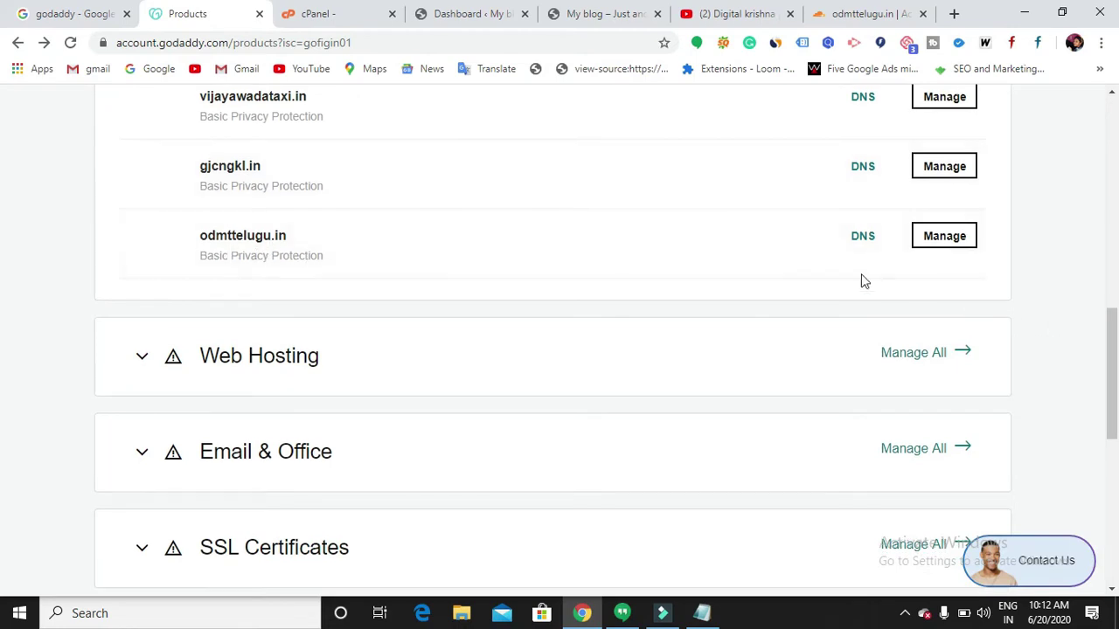
{"action": "left_click", "coordinate": [865, 251]}
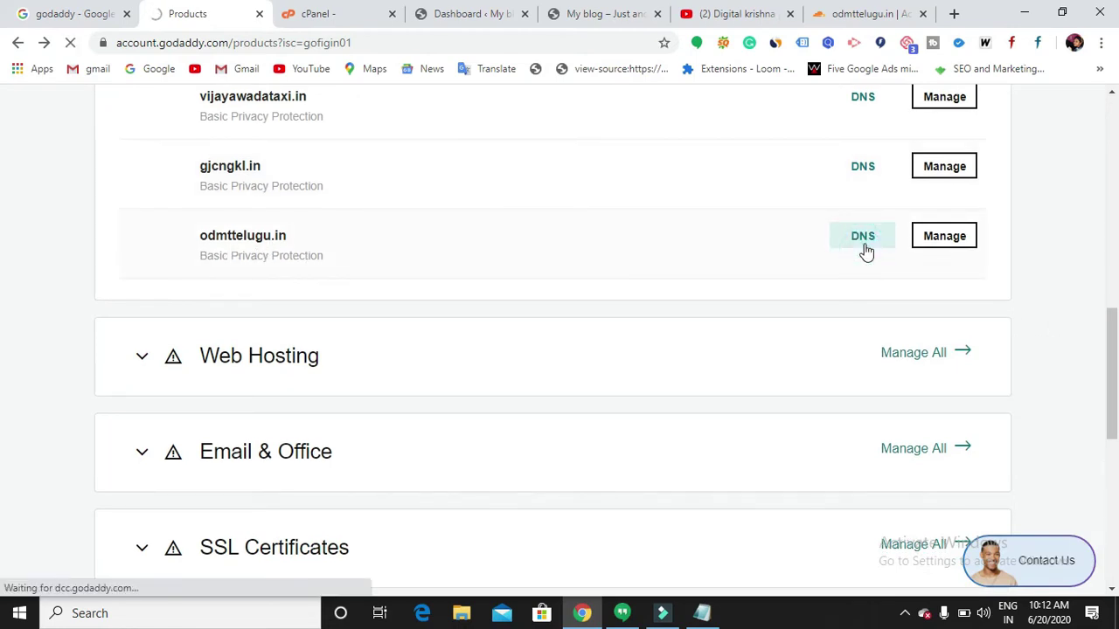
{"action": "scroll", "coordinate": [720, 408], "scroll_direction": "down", "scroll_amount": 4}
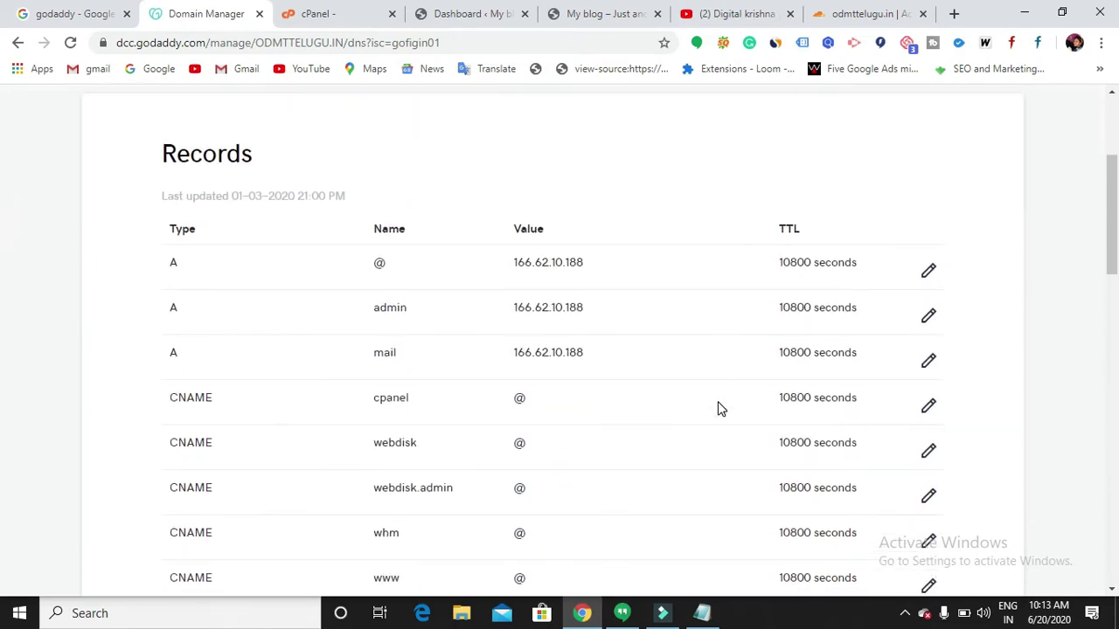
{"action": "scroll", "coordinate": [718, 408], "scroll_direction": "down", "scroll_amount": 5}
{"action": "scroll", "coordinate": [718, 409], "scroll_direction": "down", "scroll_amount": 4}
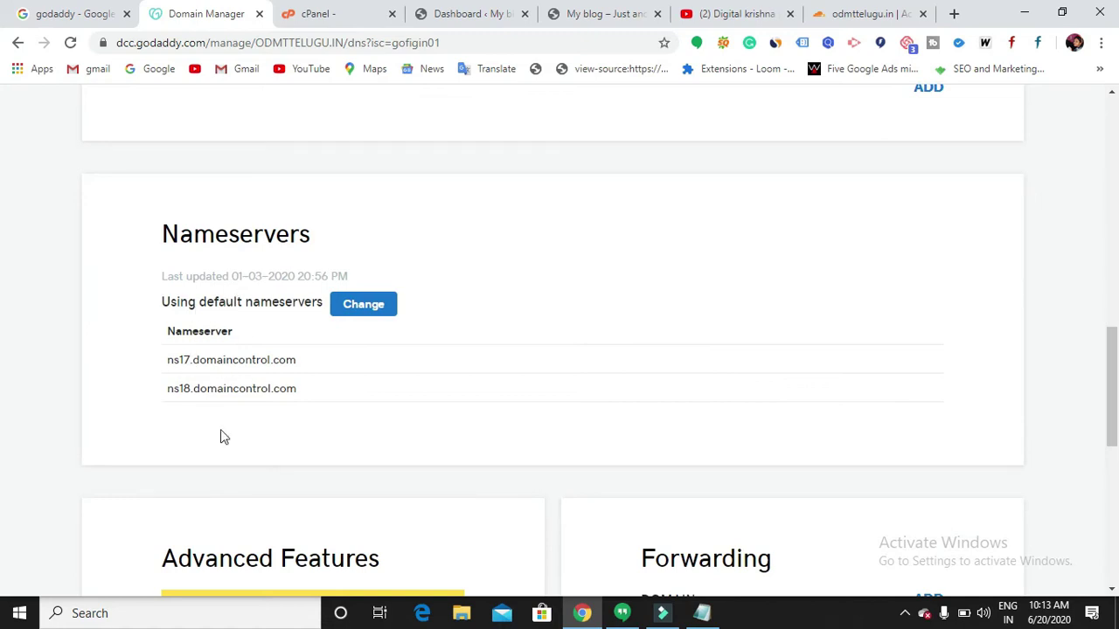
Step: Switch odmttelugu.in's nameservers to Enter my own nameservers (advanced)
{"action": "left_click", "coordinate": [366, 311]}
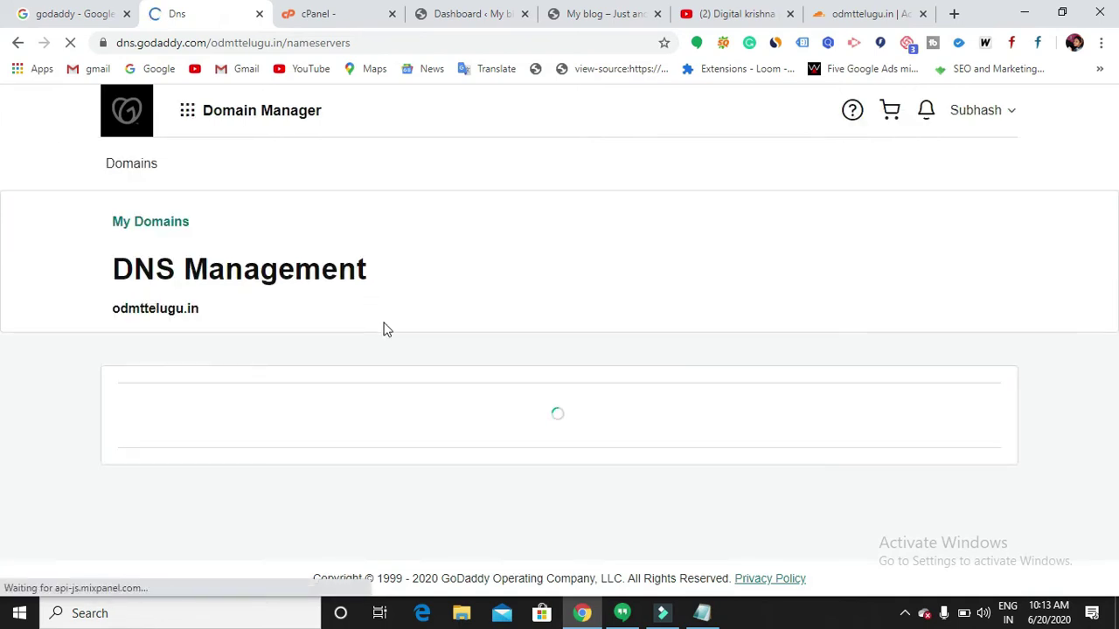
{"action": "scroll", "coordinate": [404, 353], "scroll_direction": "down", "scroll_amount": 2}
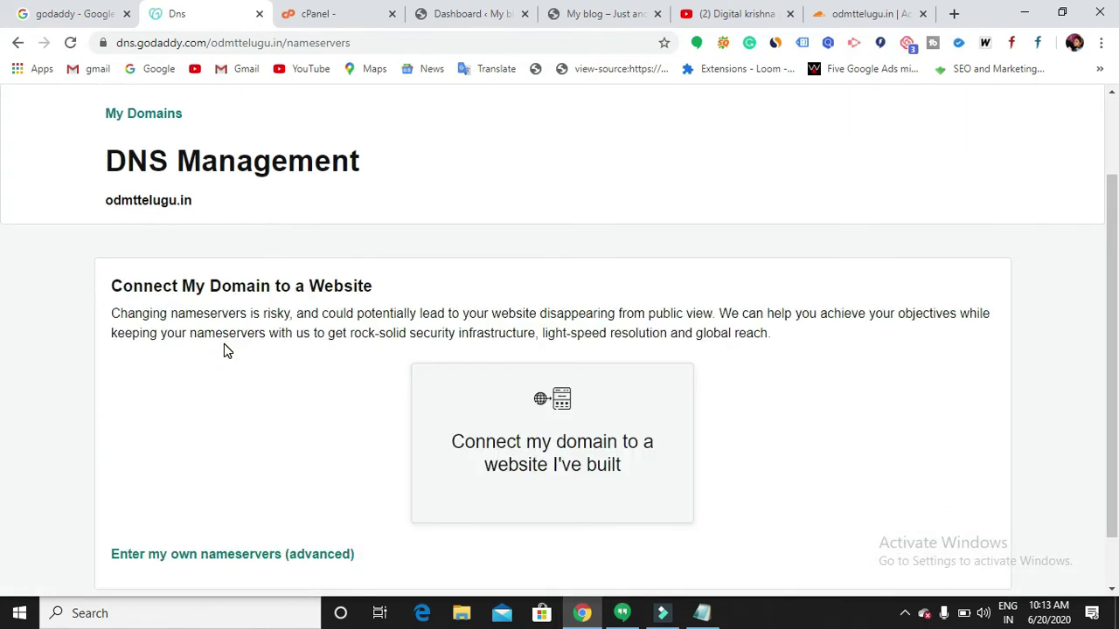
{"action": "scroll", "coordinate": [254, 350], "scroll_direction": "down", "scroll_amount": 1}
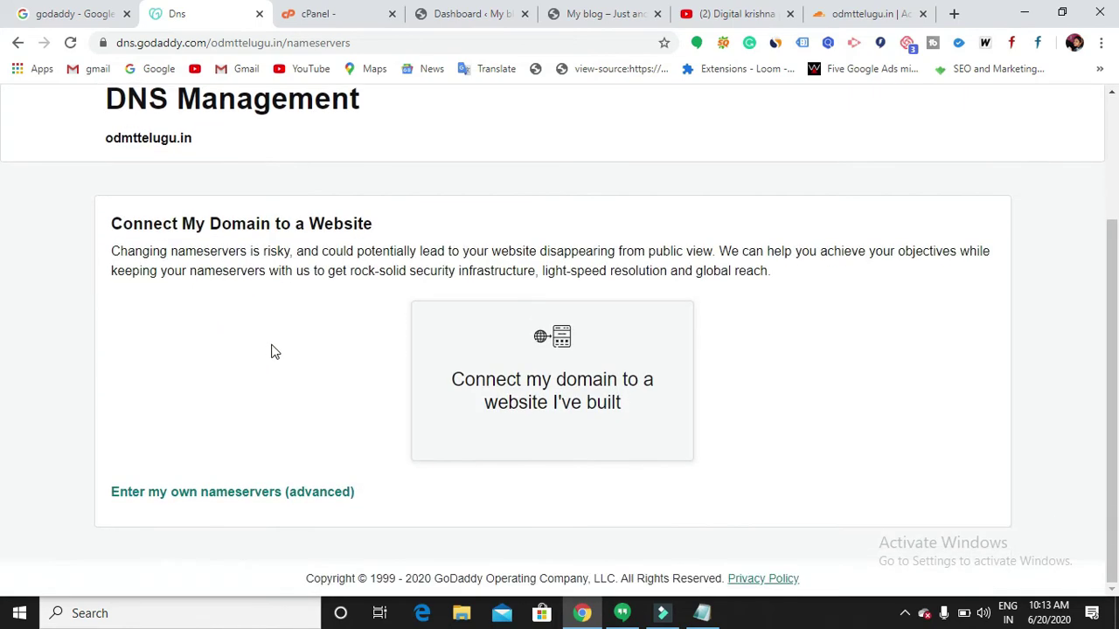
{"action": "left_click", "coordinate": [244, 500]}
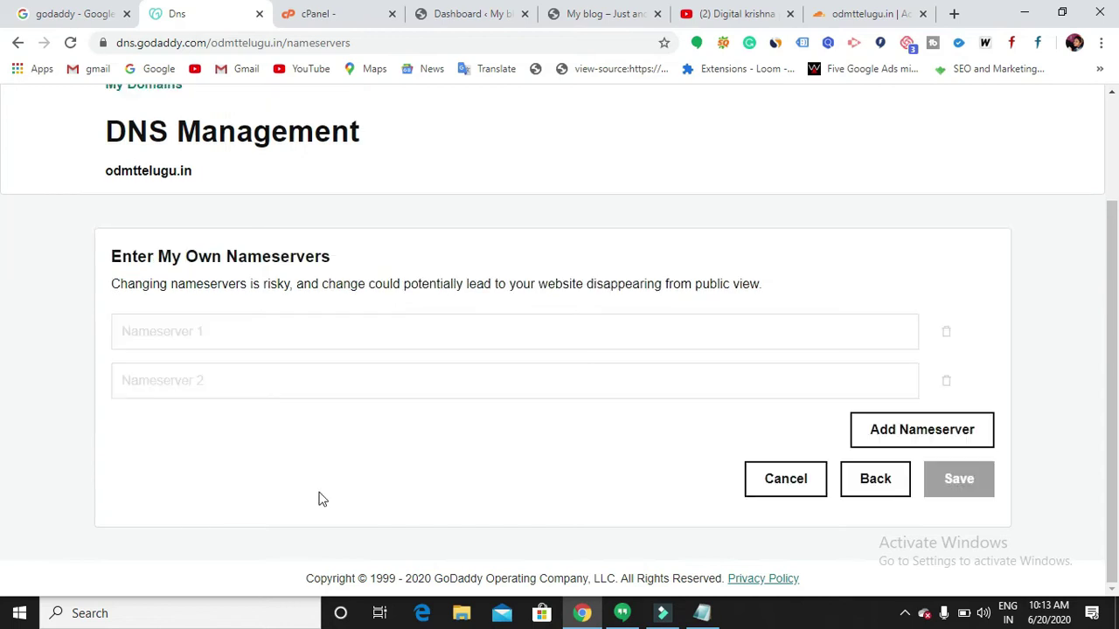
{"action": "left_click", "coordinate": [262, 390]}
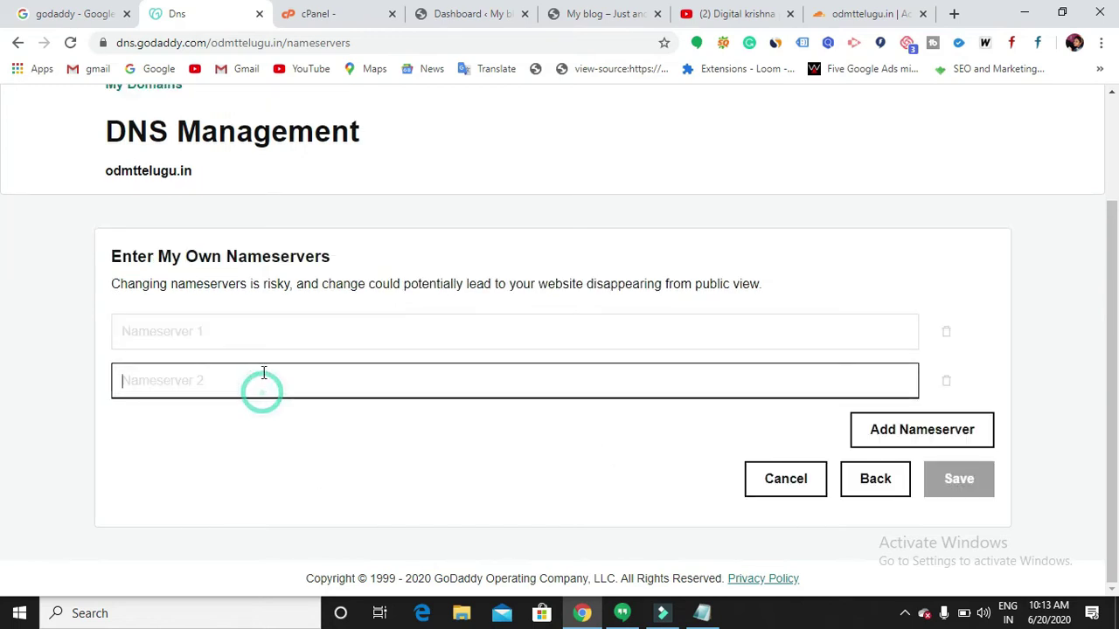
{"action": "left_click", "coordinate": [270, 337]}
{"action": "left_click", "coordinate": [270, 376]}
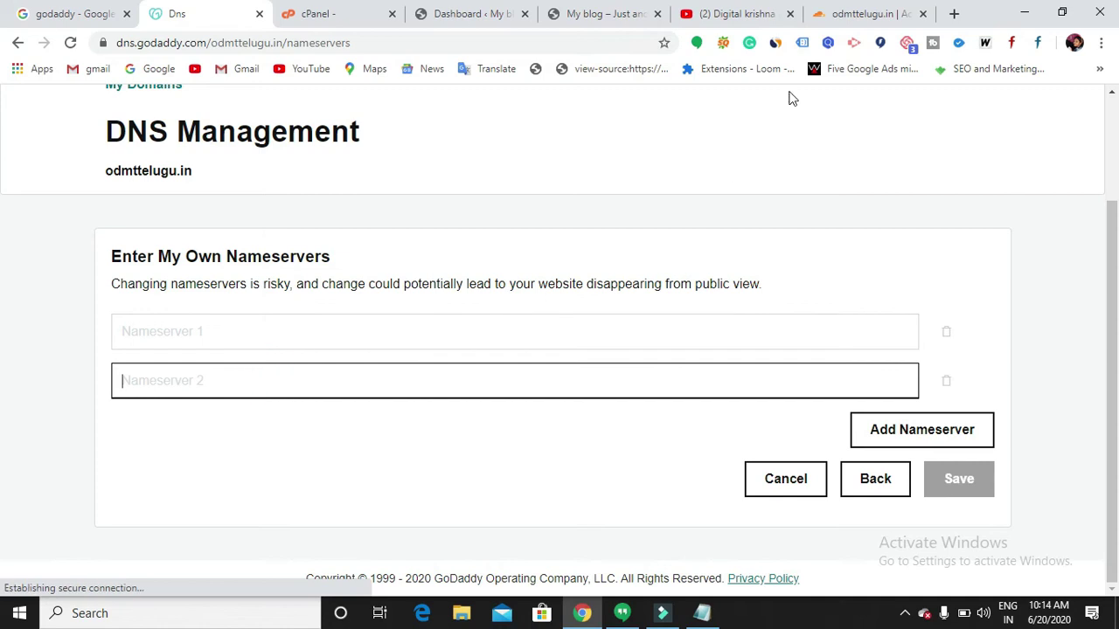
Step: Copy mitchell.ns.cloudflare.com from Cloudflare into GoDaddy's Nameserver 1 field
{"action": "left_click", "coordinate": [871, 16]}
{"action": "scroll", "coordinate": [387, 332], "scroll_direction": "down", "scroll_amount": 2}
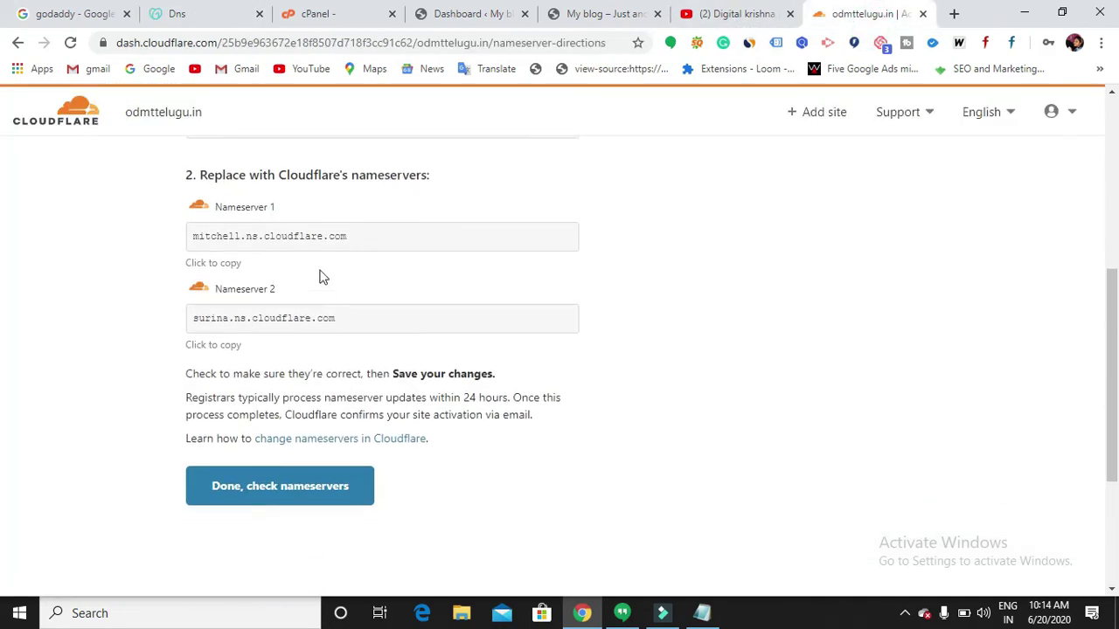
{"action": "left_click", "coordinate": [372, 237]}
{"action": "left_click_drag", "start_coordinate": [372, 238], "coordinate": [195, 240]}
{"action": "key", "text": "ctrl+c"}
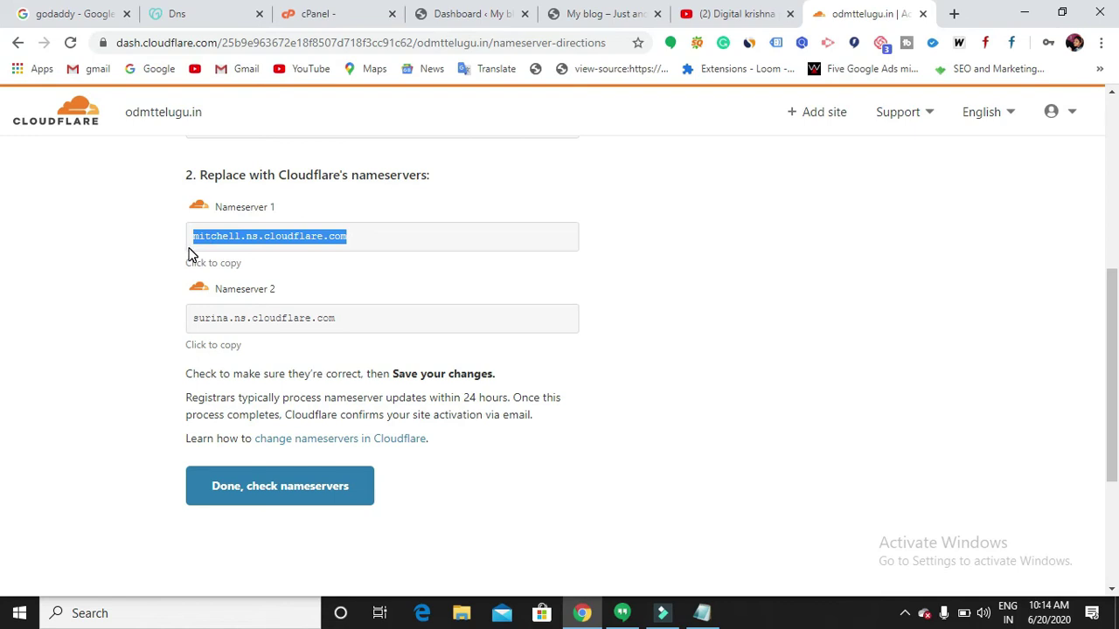
{"action": "left_click", "coordinate": [229, 19]}
{"action": "left_click", "coordinate": [233, 336]}
{"action": "key", "text": "ctrl+v"}
Step: Copy surina.ns.cloudflare.com into Nameserver 2 and save the custom nameservers
{"action": "left_click", "coordinate": [846, 24]}
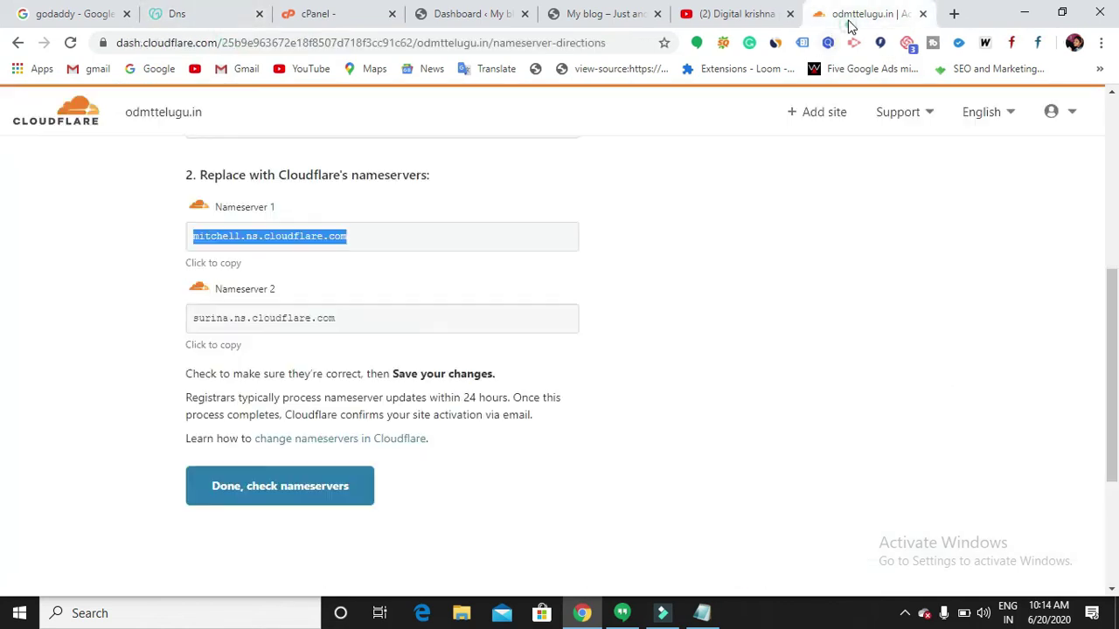
{"action": "left_click", "coordinate": [364, 315]}
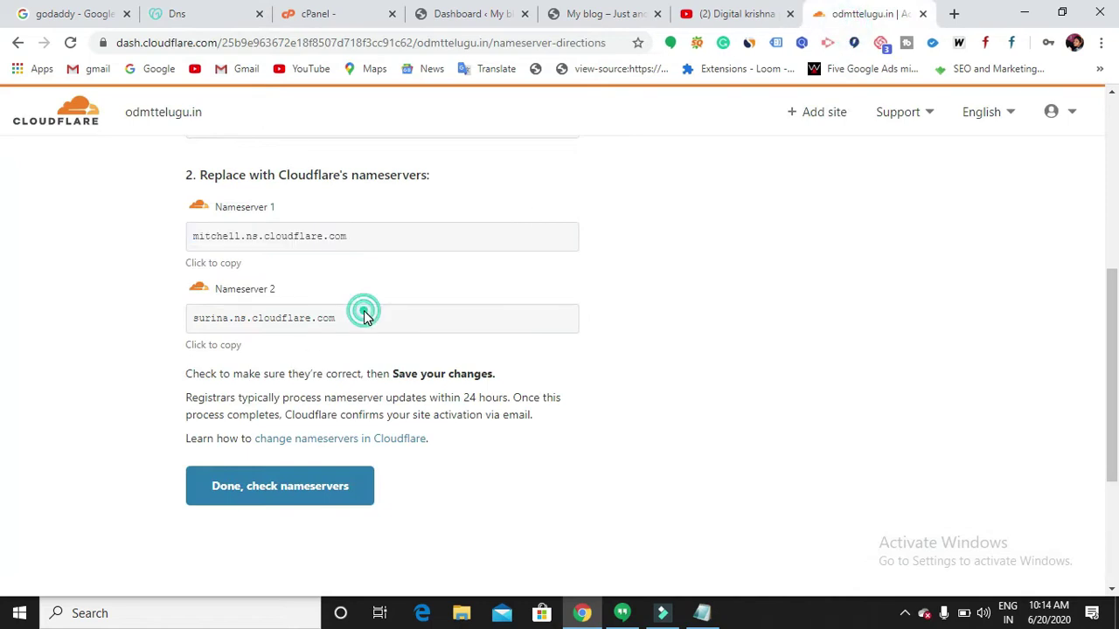
{"action": "left_click_drag", "start_coordinate": [360, 318], "coordinate": [208, 306]}
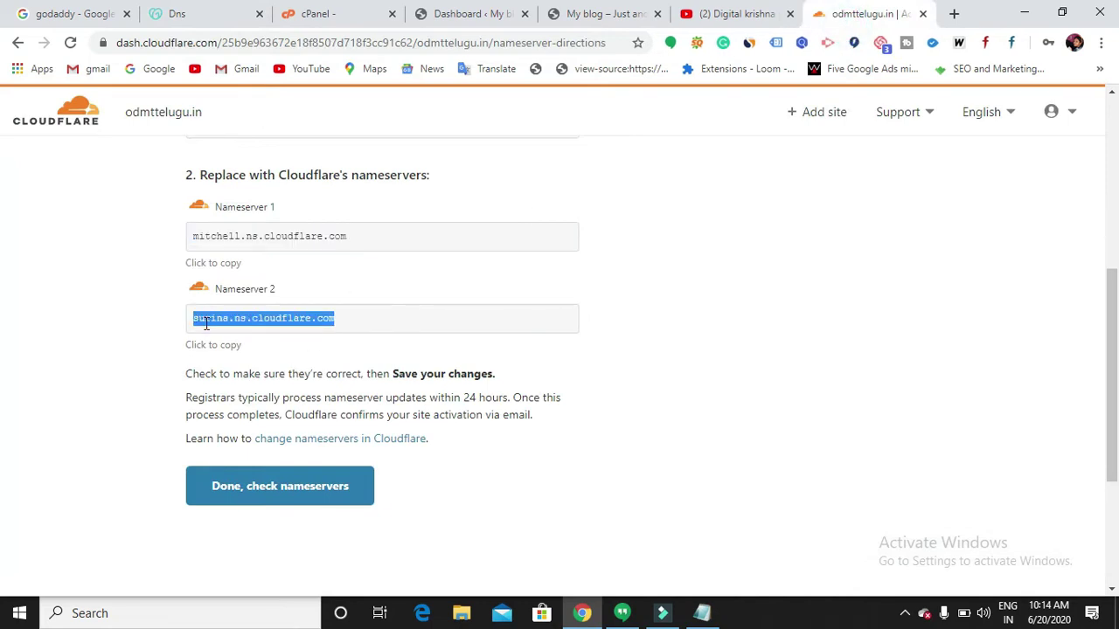
{"action": "left_click", "coordinate": [218, 24]}
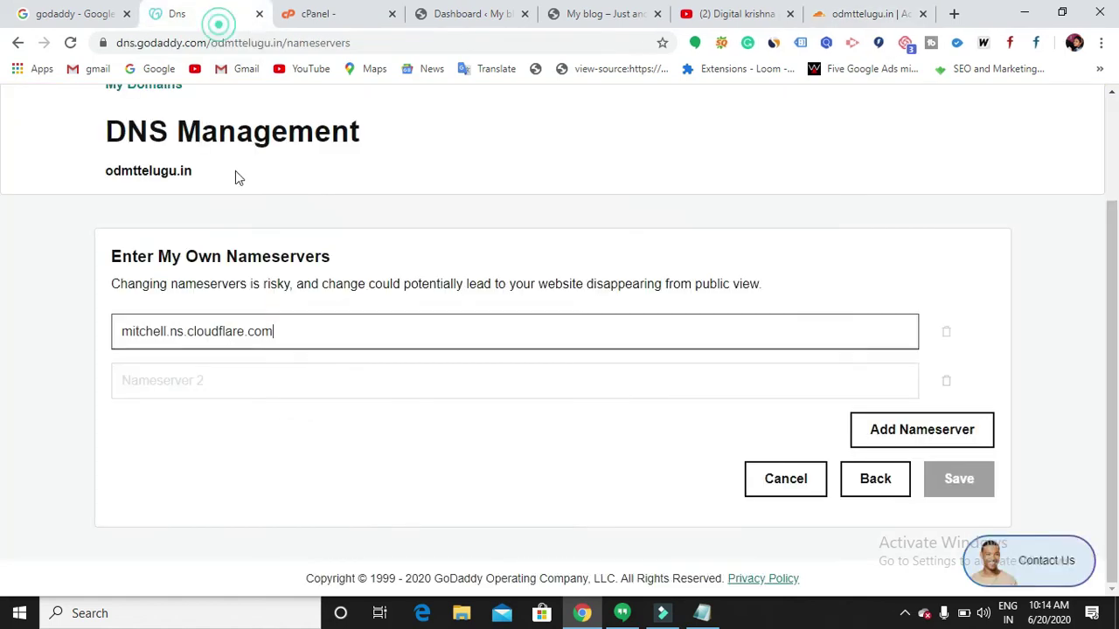
{"action": "left_click", "coordinate": [262, 378]}
{"action": "type", "text": "surina.ns.cloudflare.com"}
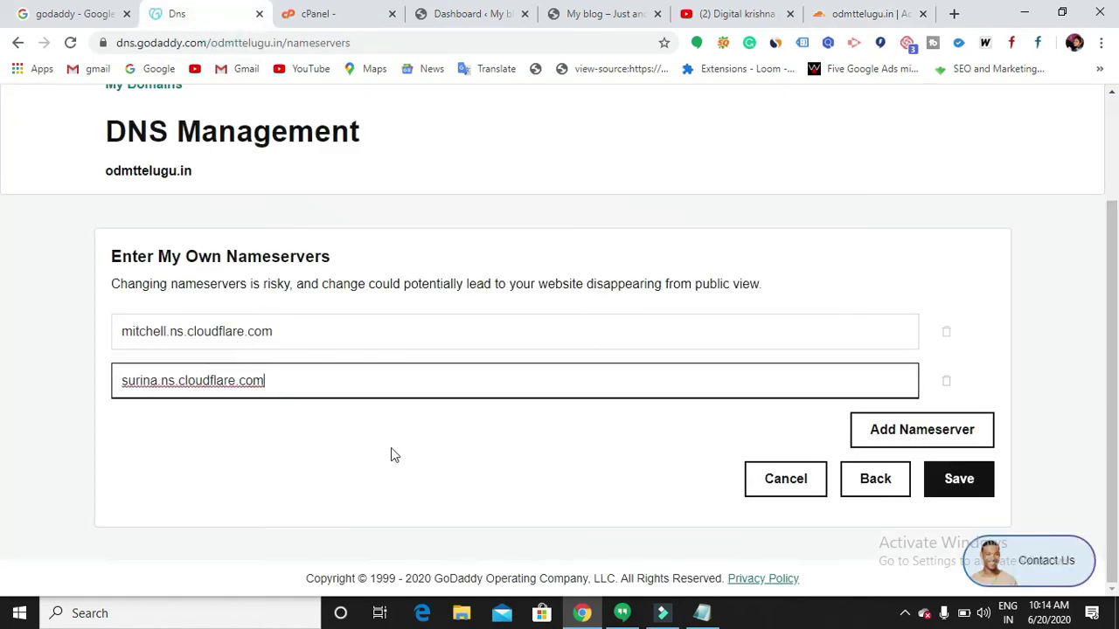
{"action": "left_click", "coordinate": [966, 489]}
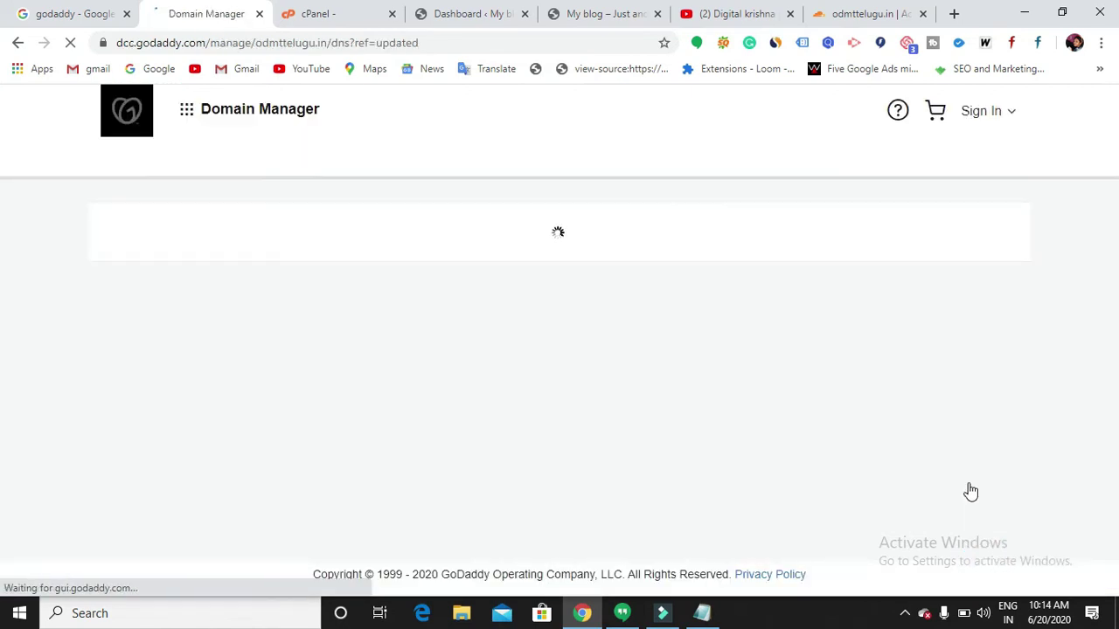
Step: Tell Cloudflare the nameservers are changed and skip the quick start guide
{"action": "left_click", "coordinate": [843, 14]}
{"action": "scroll", "coordinate": [450, 369], "scroll_direction": "down", "scroll_amount": 2}
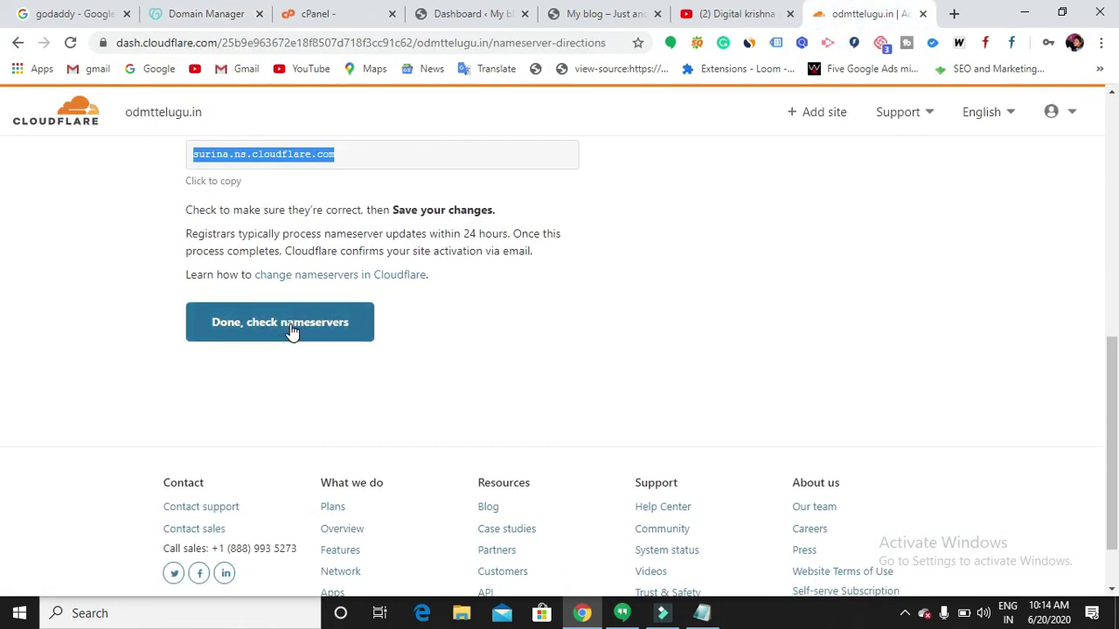
{"action": "left_click", "coordinate": [278, 330]}
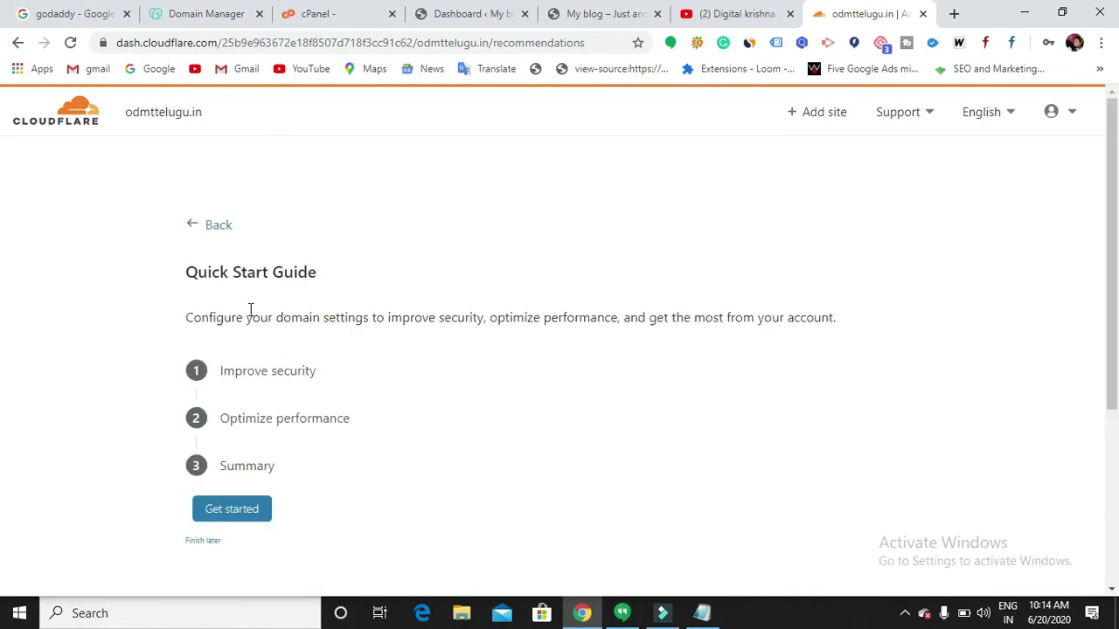
{"action": "scroll", "coordinate": [250, 310], "scroll_direction": "down", "scroll_amount": 3}
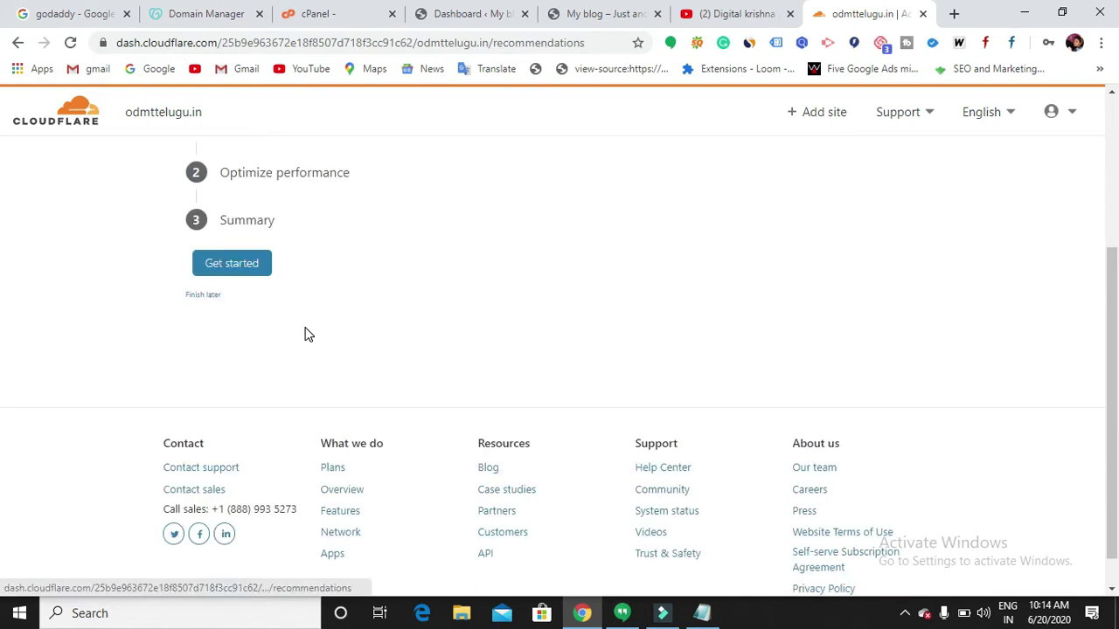
{"action": "left_click", "coordinate": [201, 300]}
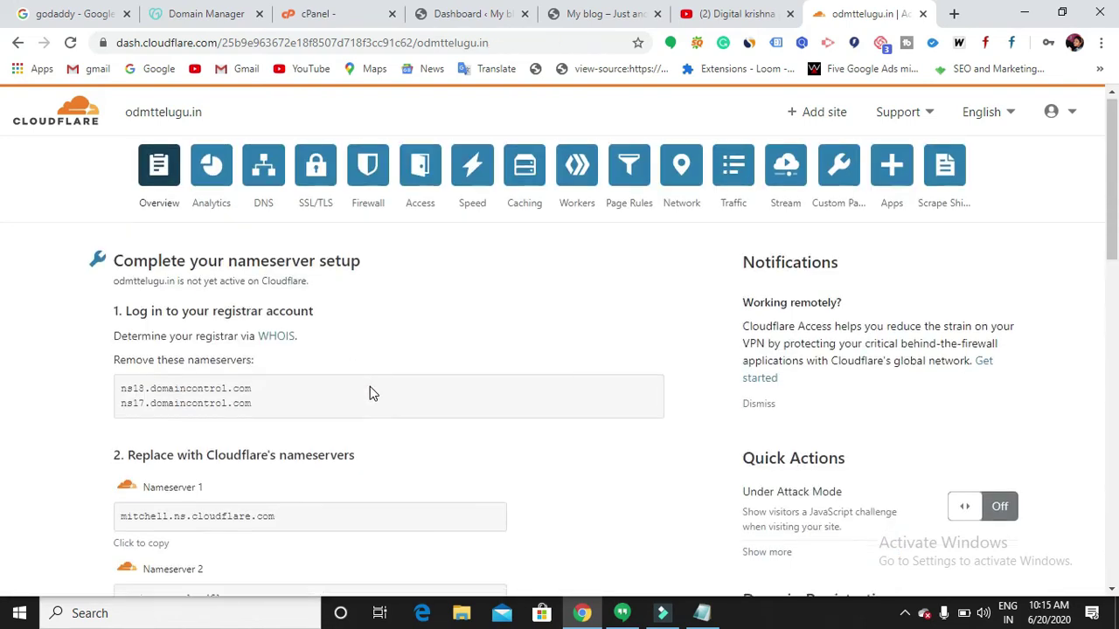
Step: Request an immediate nameserver re-check for odmttelugu.in
{"action": "scroll", "coordinate": [369, 386], "scroll_direction": "down", "scroll_amount": 1}
{"action": "scroll", "coordinate": [370, 395], "scroll_direction": "down", "scroll_amount": 6}
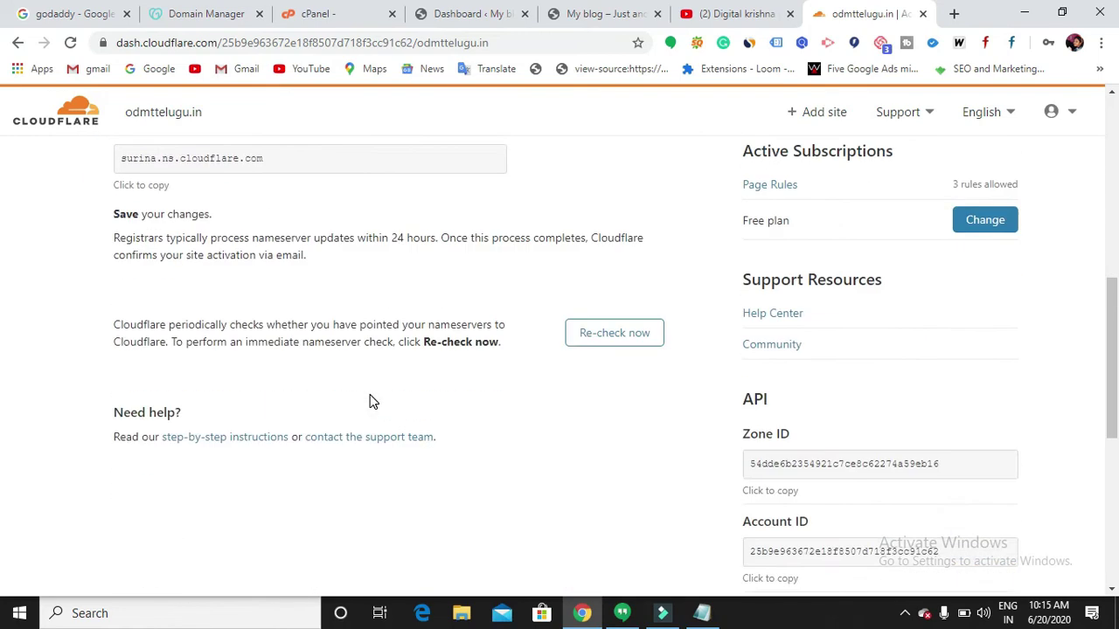
{"action": "scroll", "coordinate": [369, 399], "scroll_direction": "up", "scroll_amount": 5}
{"action": "scroll", "coordinate": [370, 399], "scroll_direction": "up", "scroll_amount": 2}
{"action": "scroll", "coordinate": [369, 400], "scroll_direction": "down", "scroll_amount": 6}
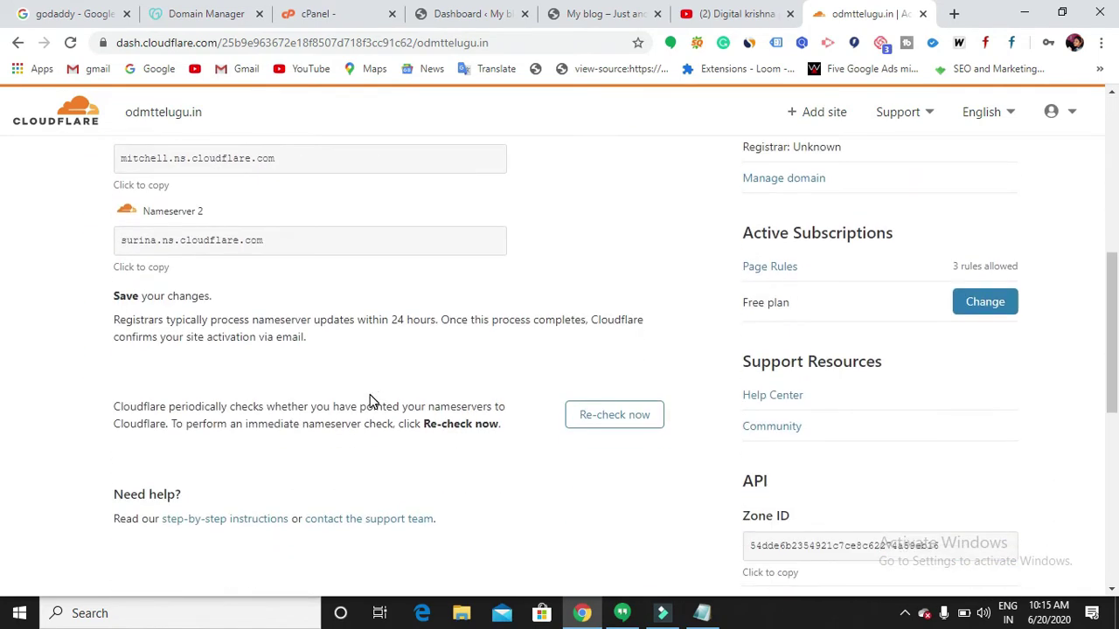
{"action": "left_click", "coordinate": [617, 421]}
{"action": "left_click", "coordinate": [588, 412]}
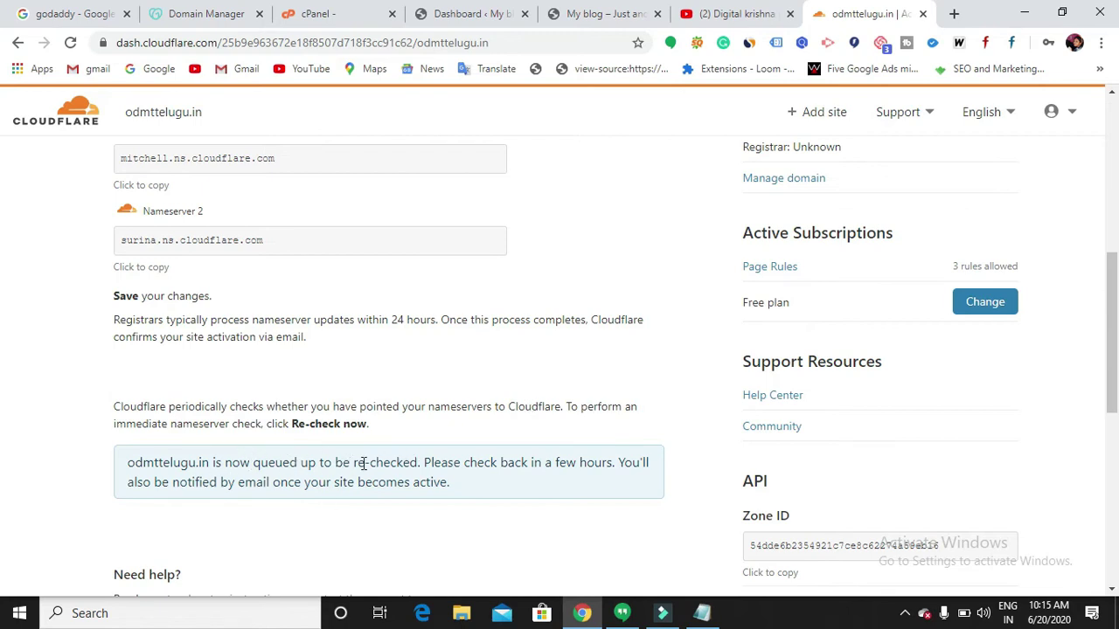
Step: Reload the Overview page, which reports odmttelugu.in as not yet active
{"action": "scroll", "coordinate": [363, 463], "scroll_direction": "up", "scroll_amount": 10}
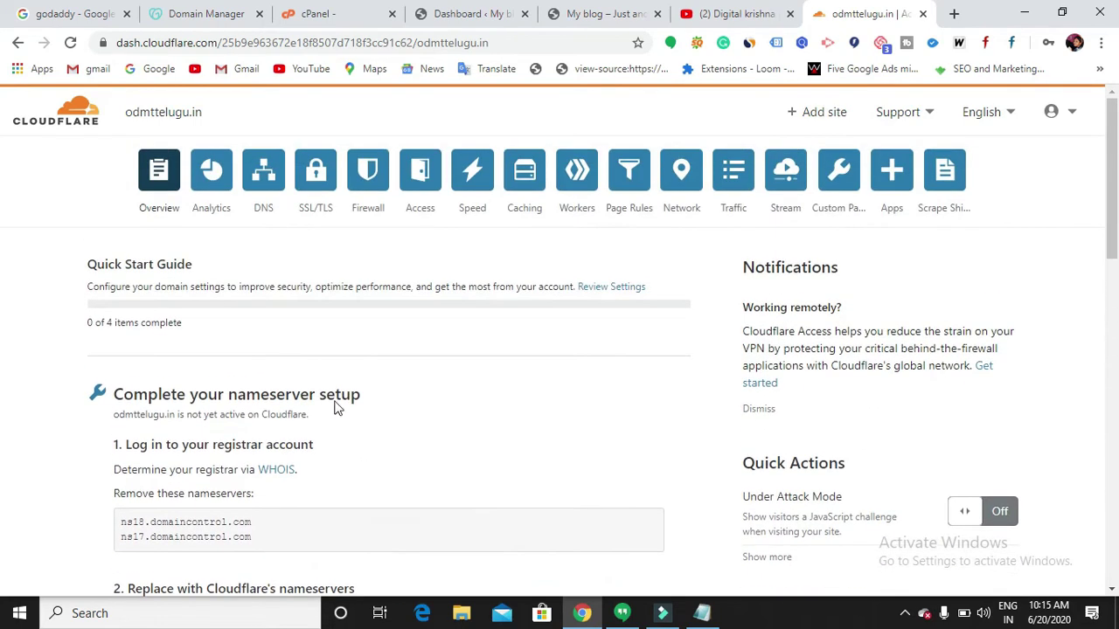
{"action": "left_click", "coordinate": [71, 43]}
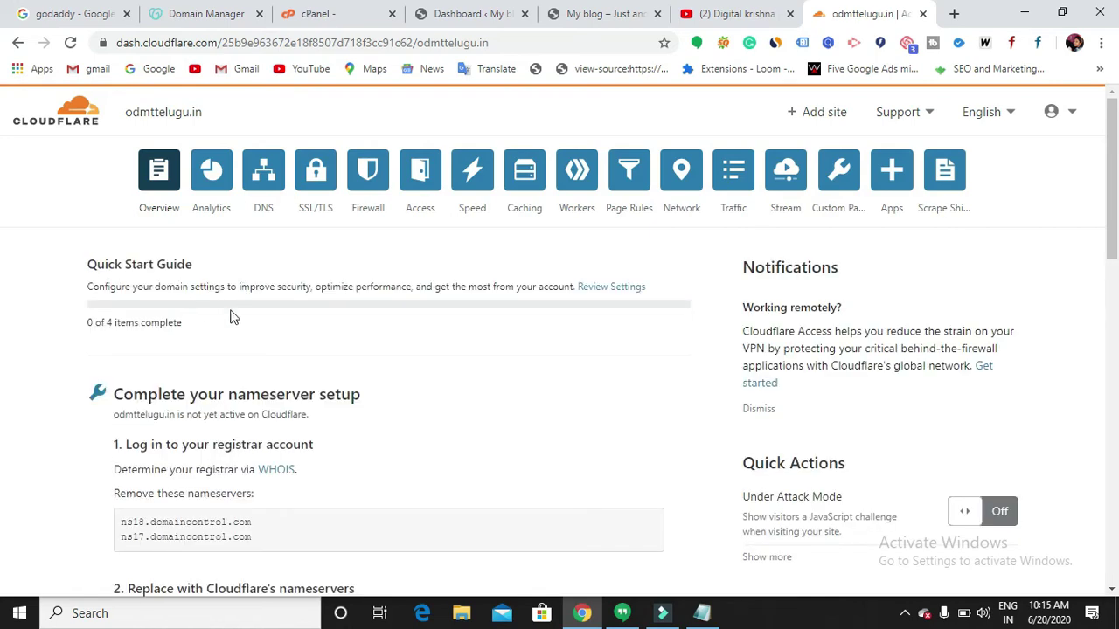
{"action": "scroll", "coordinate": [264, 361], "scroll_direction": "down", "scroll_amount": 2}
{"action": "scroll", "coordinate": [267, 369], "scroll_direction": "down", "scroll_amount": 4}
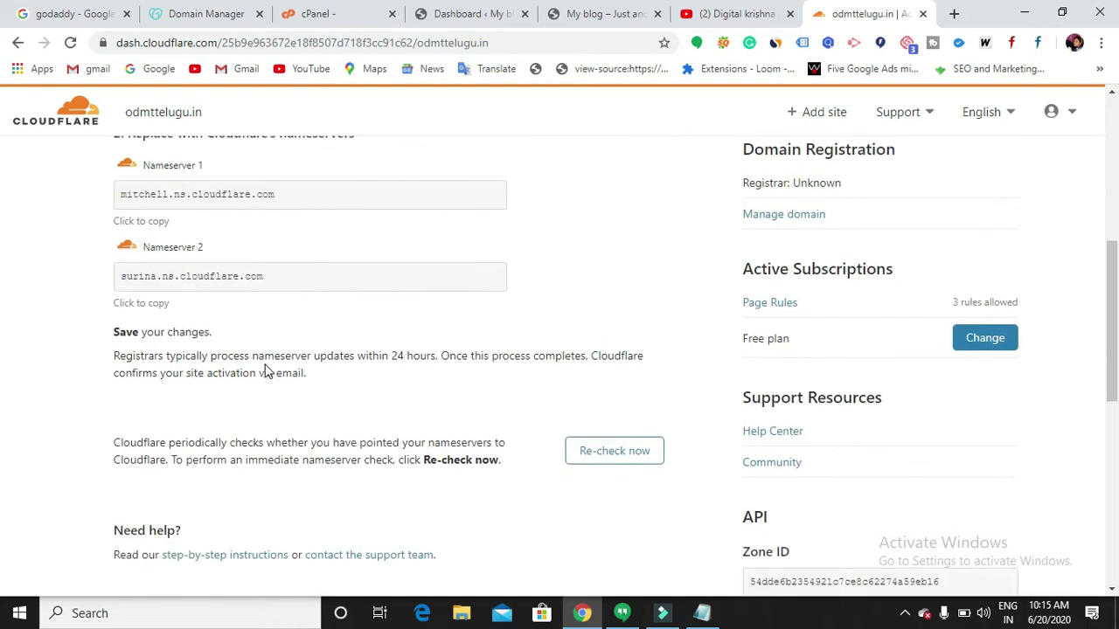
{"action": "scroll", "coordinate": [306, 375], "scroll_direction": "up", "scroll_amount": 6}
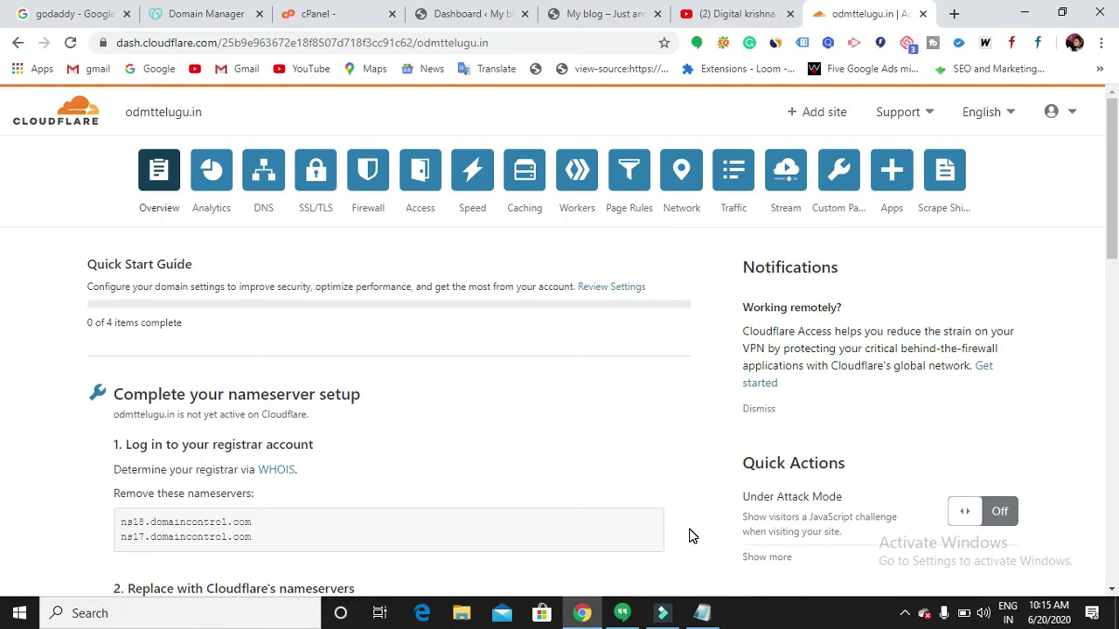
Step: Add '2)install plugin' as the second line of the Notepad notes, then return to the WordPress dashboard
{"action": "left_click", "coordinate": [702, 613]}
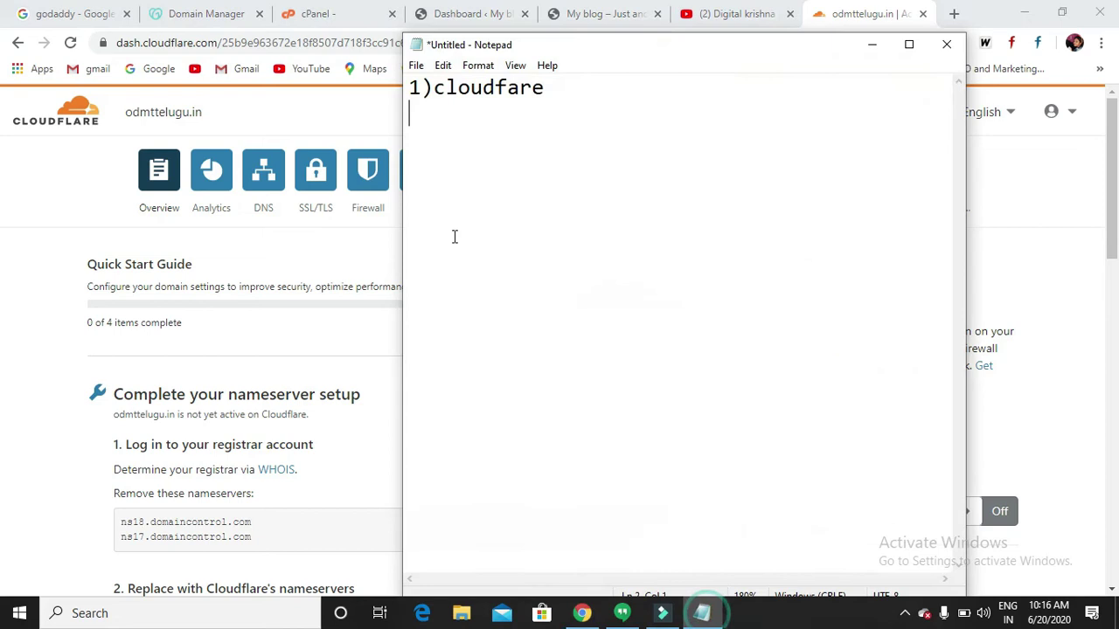
{"action": "type", "text": "2)"}
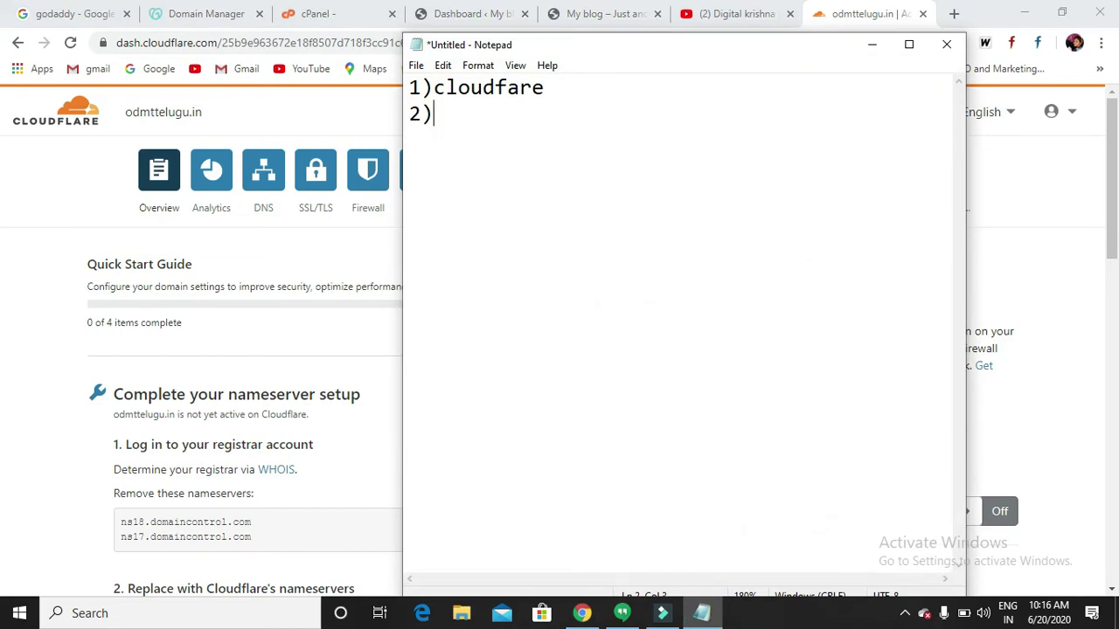
{"action": "type", "text": "install"}
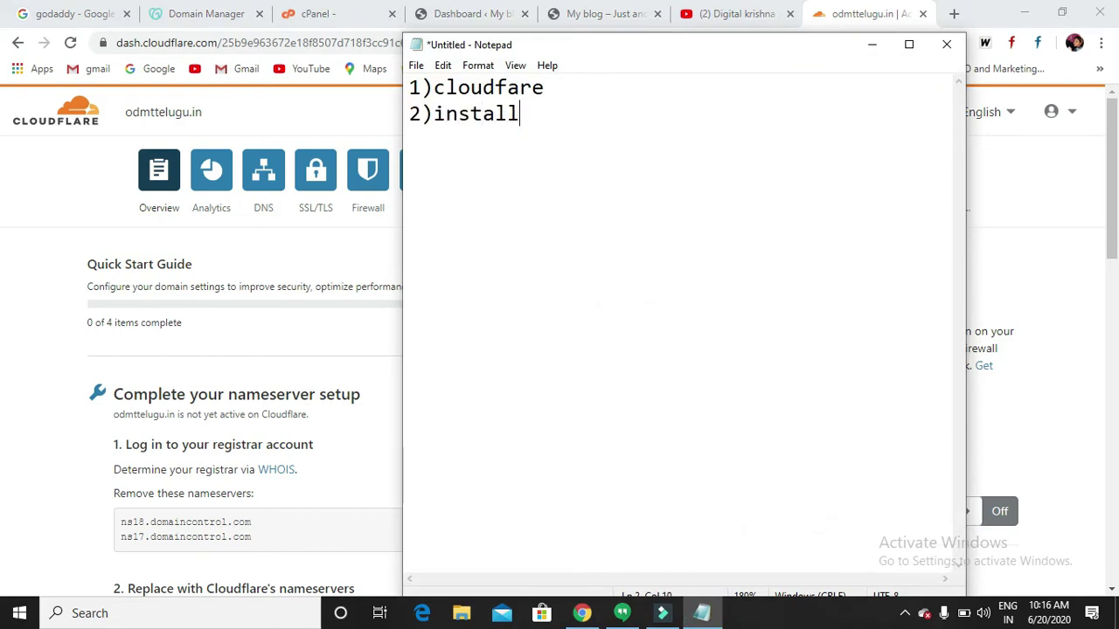
{"action": "type", "text": " plugin"}
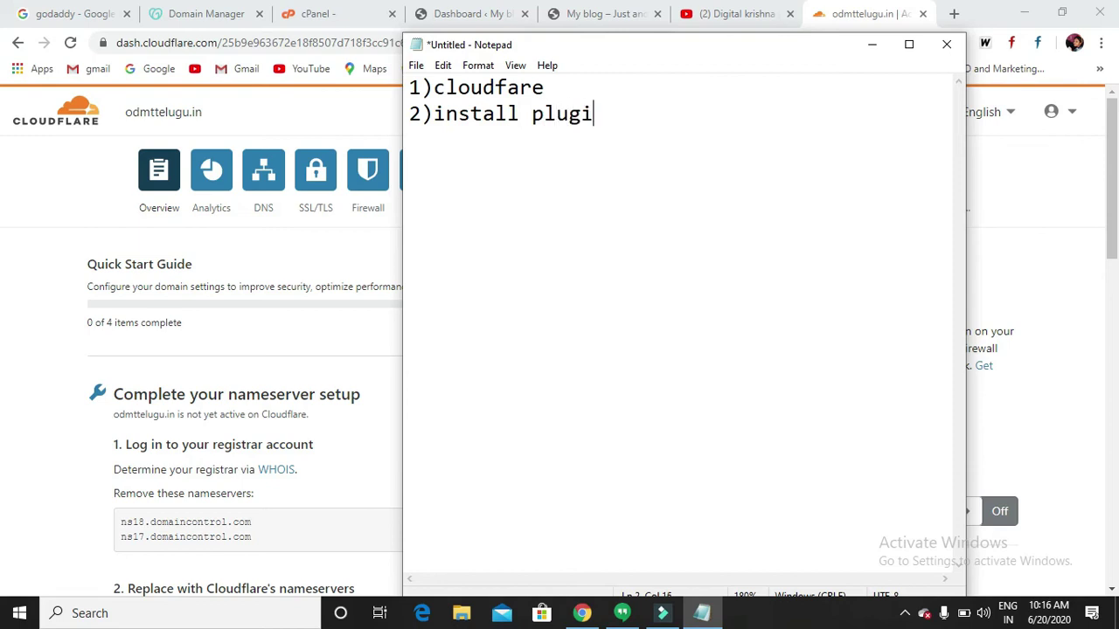
{"action": "left_click", "coordinate": [872, 44]}
{"action": "left_click", "coordinate": [500, 21]}
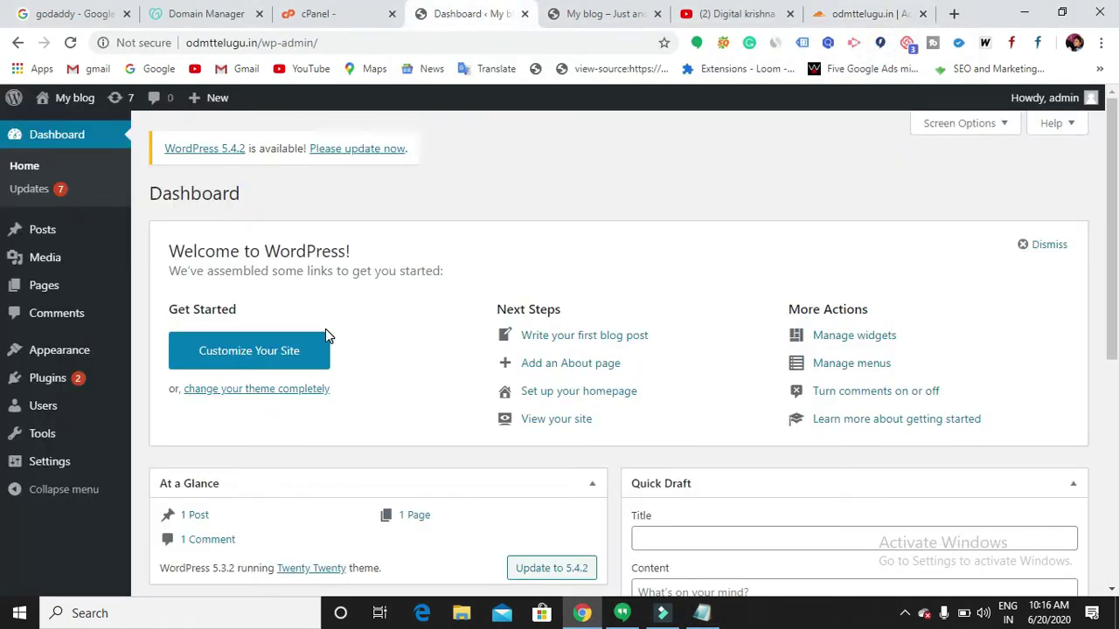
Step: Search plugins for 'flexible ssl', install and activate Cloudflare Flexible SSL, then return to Cloudflare
{"action": "left_click", "coordinate": [67, 382]}
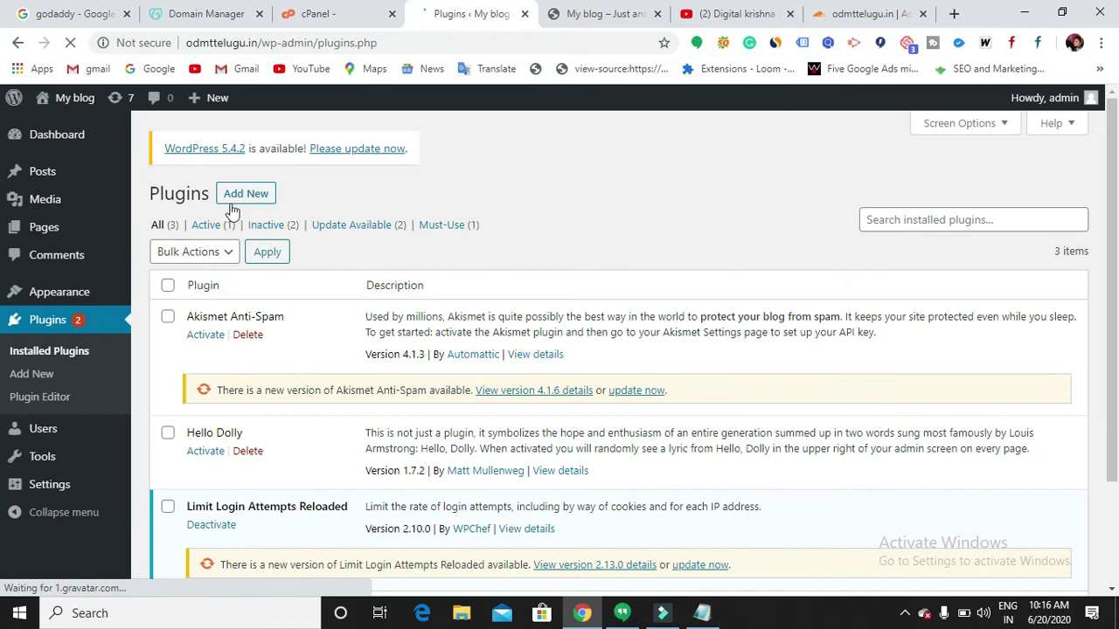
{"action": "left_click", "coordinate": [239, 200]}
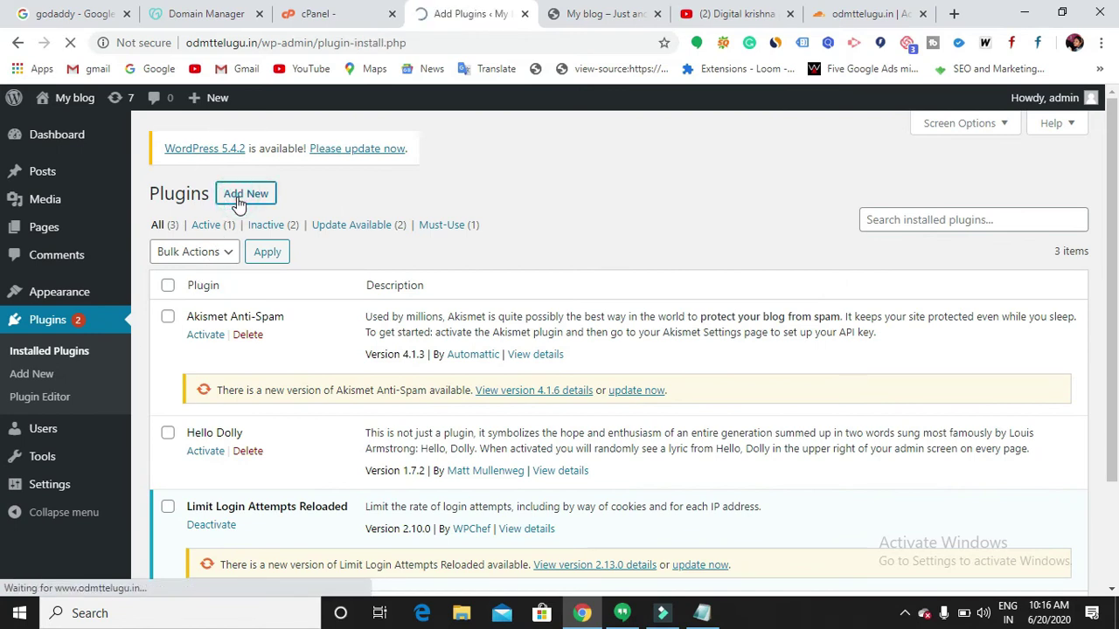
{"action": "left_click", "coordinate": [925, 243]}
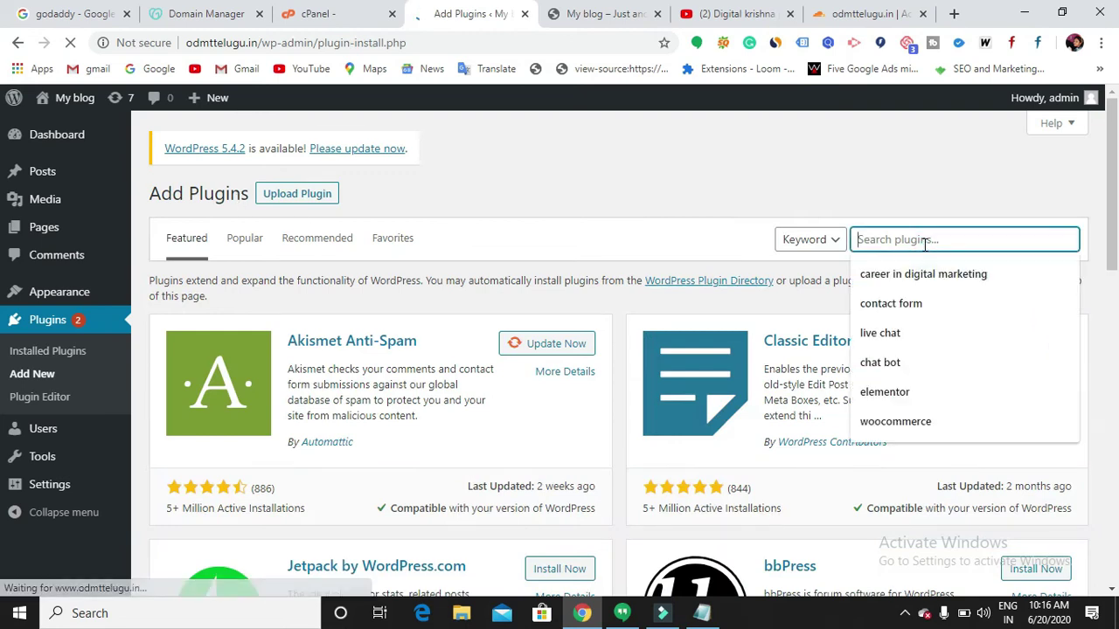
{"action": "type", "text": "felxi"}
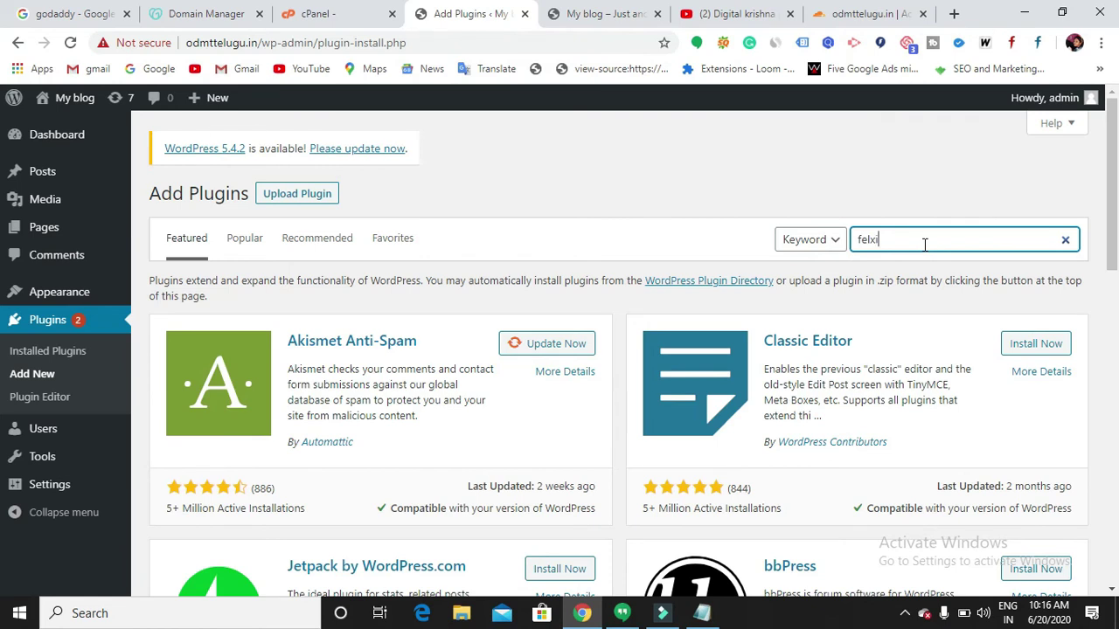
{"action": "type", "text": "ble ssl"}
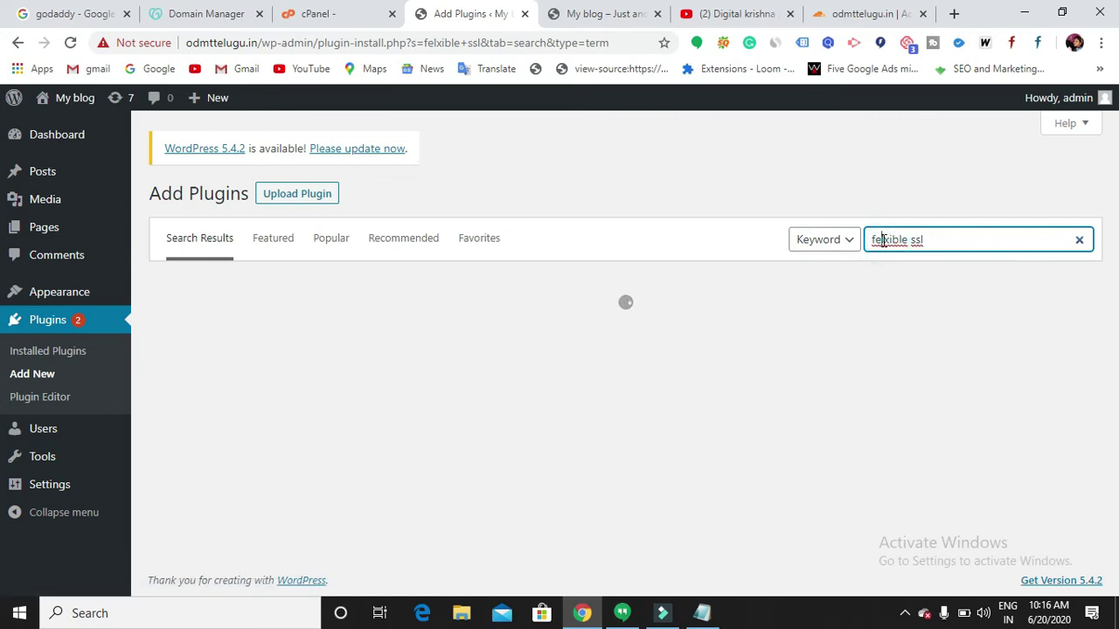
{"action": "left_click", "coordinate": [883, 240]}
{"action": "key", "text": "Delete"}
{"action": "key", "text": "Delete"}
{"action": "key", "text": "BackSpace"}
{"action": "type", "text": "lex"}
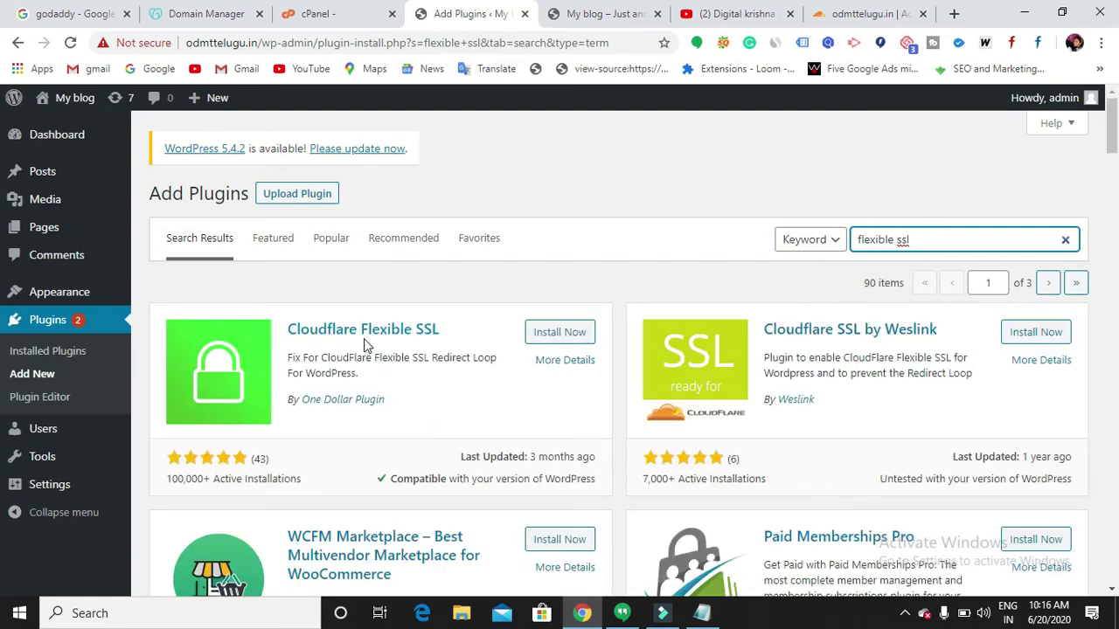
{"action": "left_click", "coordinate": [547, 339]}
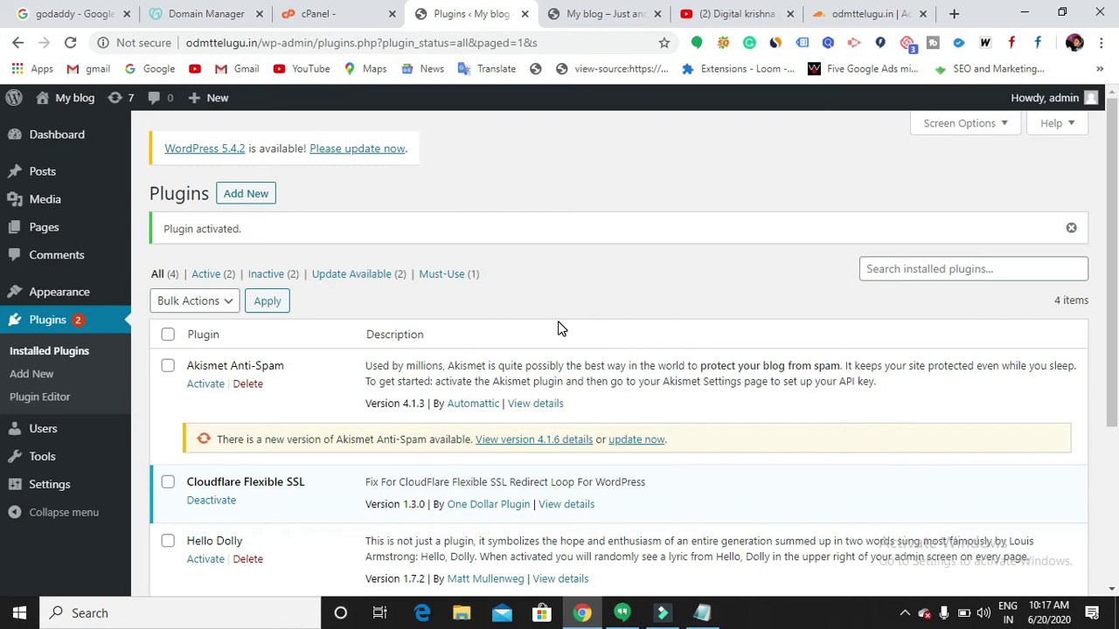
{"action": "left_click", "coordinate": [880, 23]}
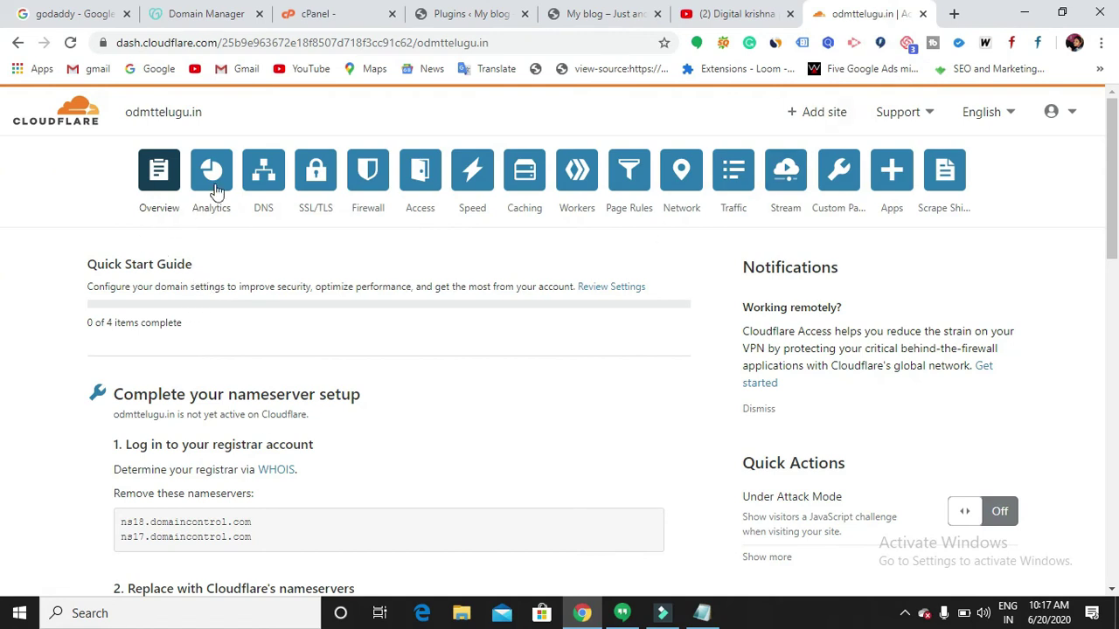
Step: Check on the SSL/TLS Edge Certificates page for odmttelugu.in that Always Use HTTPS is on
{"action": "left_click", "coordinate": [318, 178]}
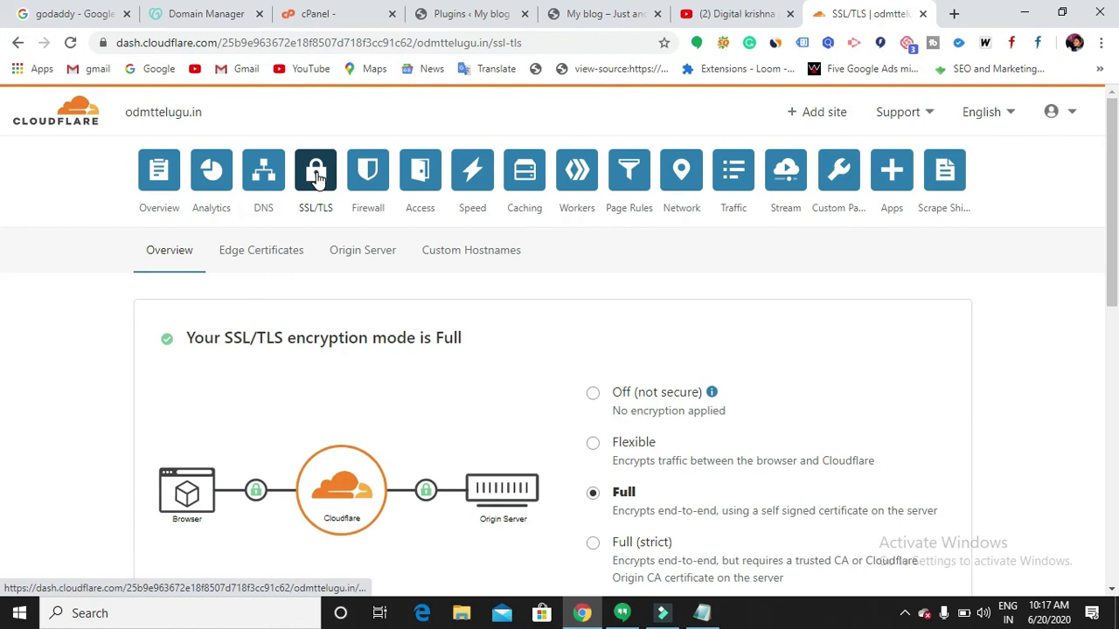
{"action": "scroll", "coordinate": [495, 425], "scroll_direction": "down", "scroll_amount": 5}
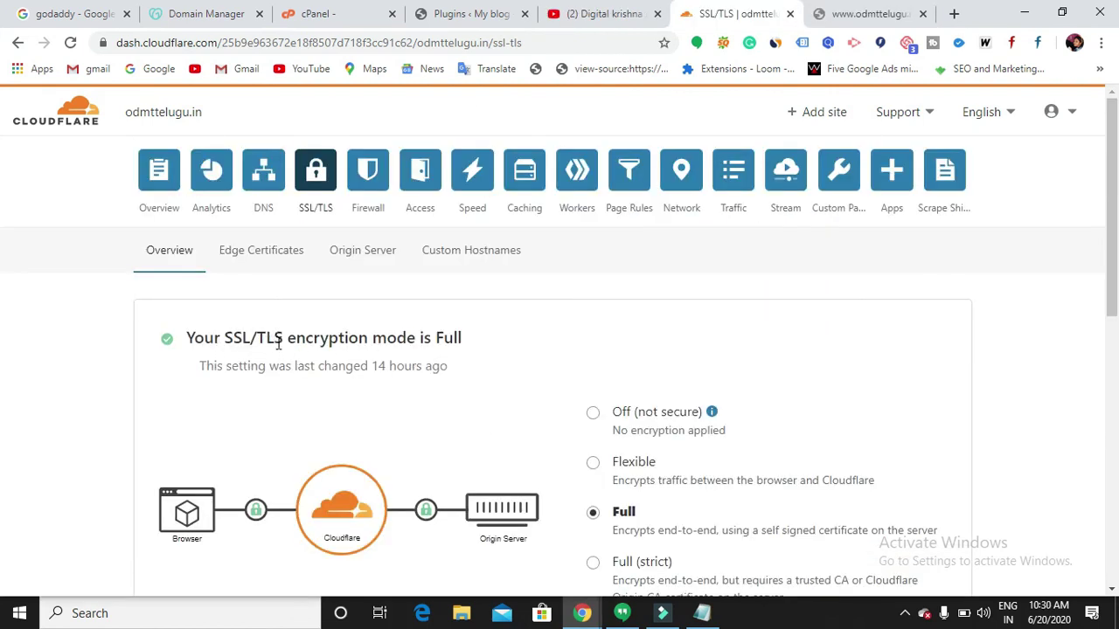
{"action": "left_click", "coordinate": [268, 251]}
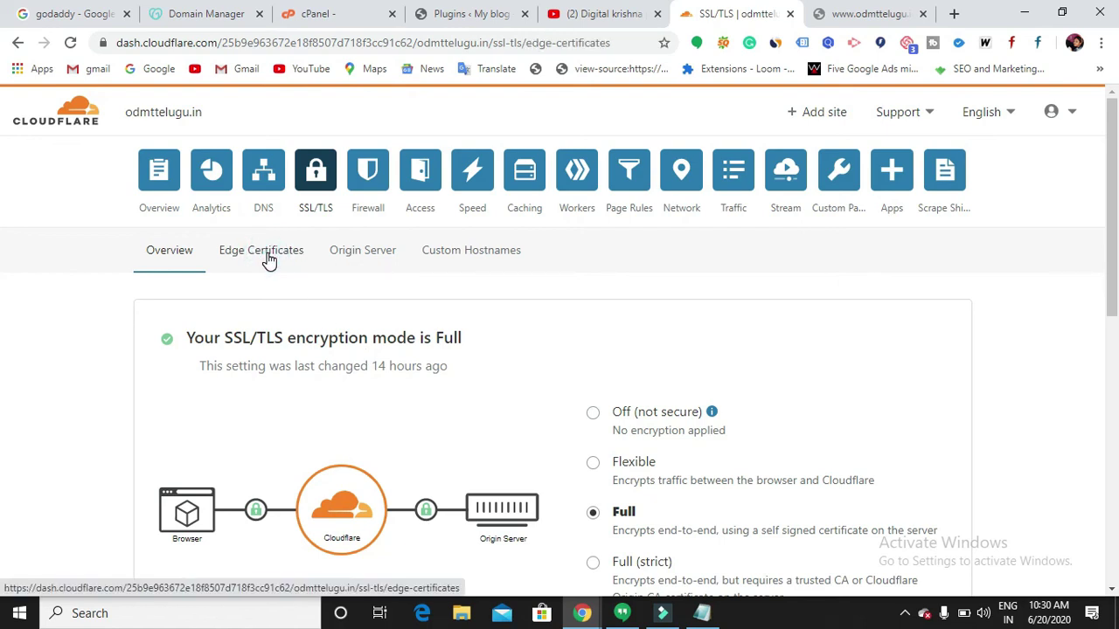
{"action": "scroll", "coordinate": [609, 420], "scroll_direction": "down", "scroll_amount": 2}
{"action": "scroll", "coordinate": [609, 422], "scroll_direction": "down", "scroll_amount": 3}
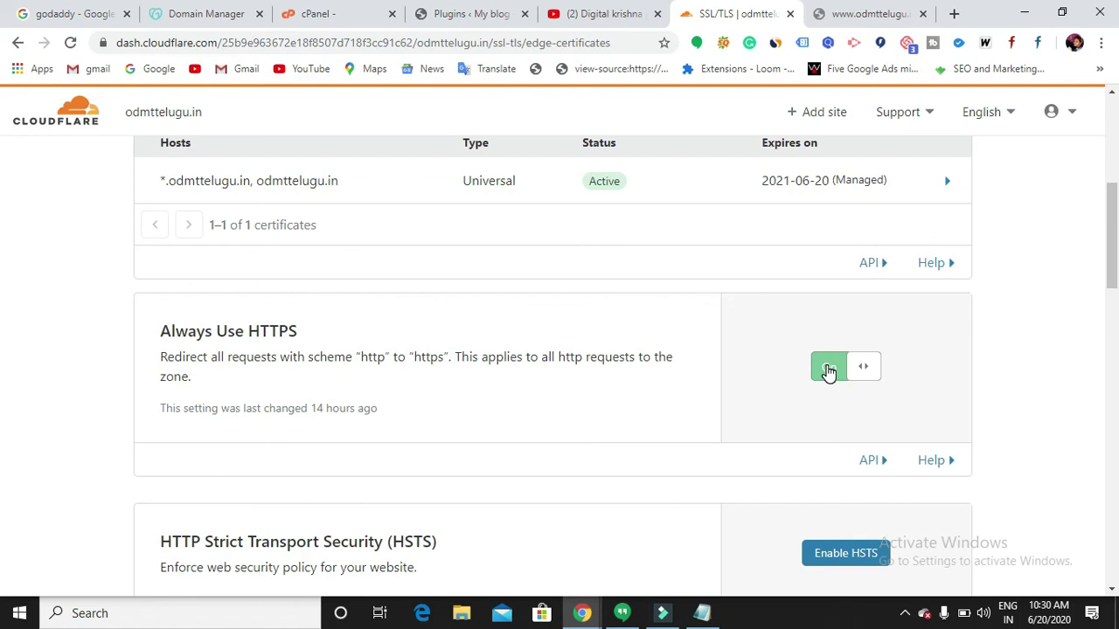
{"action": "scroll", "coordinate": [725, 393], "scroll_direction": "up", "scroll_amount": 1}
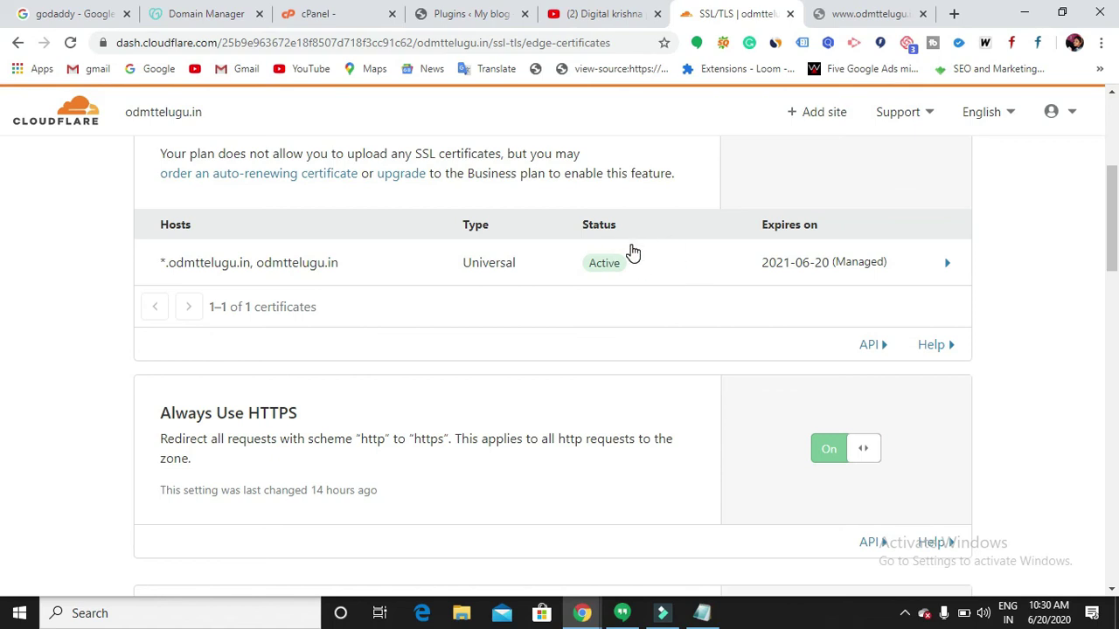
{"action": "left_click", "coordinate": [953, 13]}
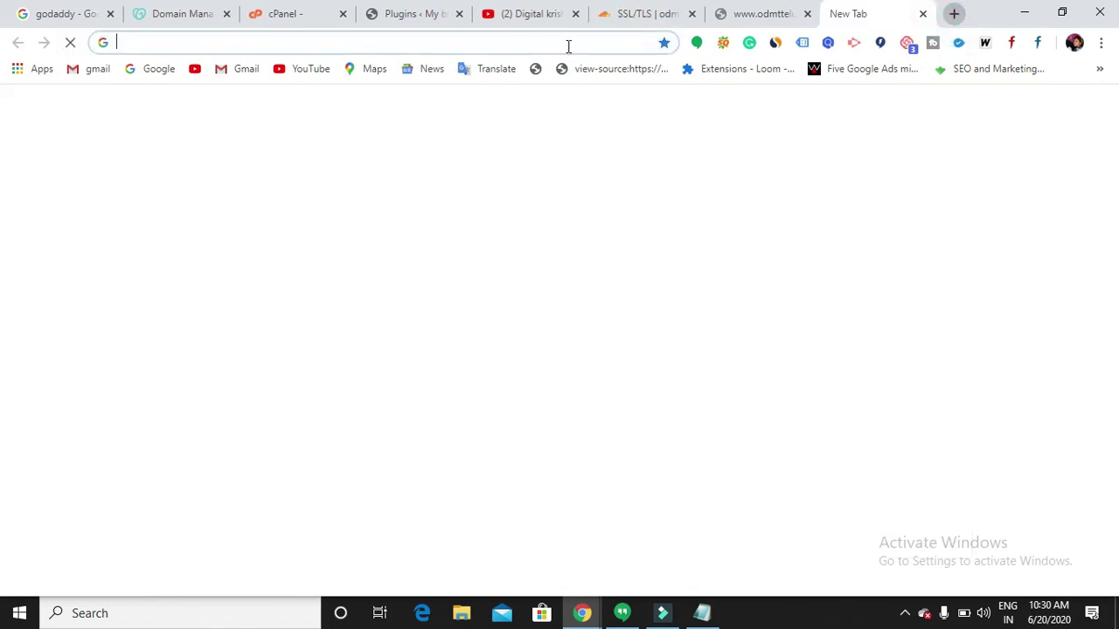
{"action": "left_click", "coordinate": [562, 46]}
{"action": "type", "text": "odm"}
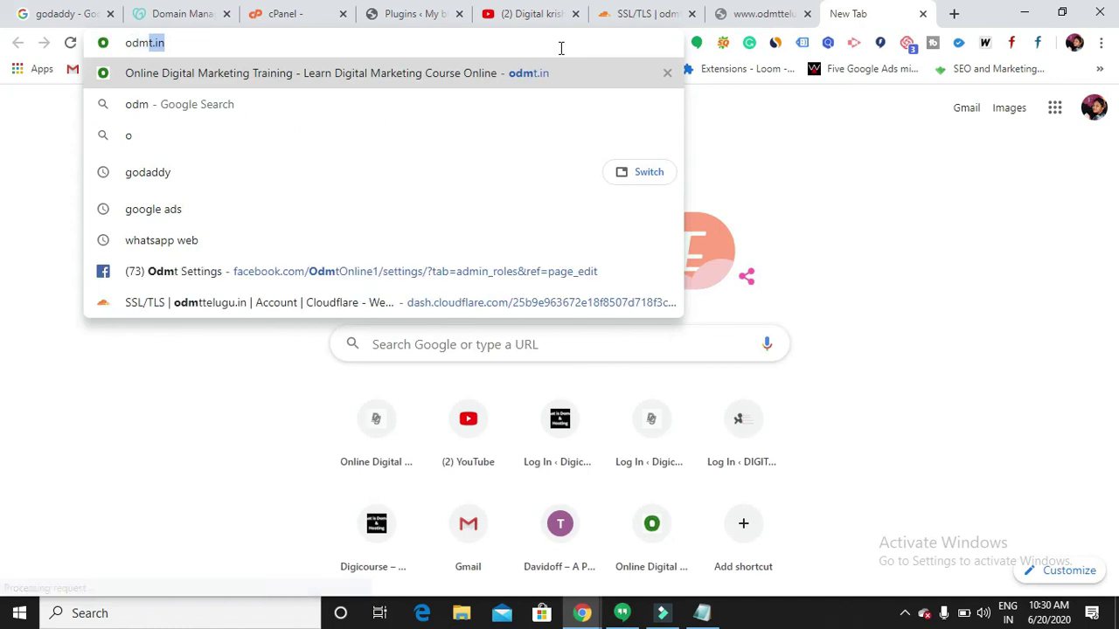
{"action": "type", "text": "ttelugu.in"}
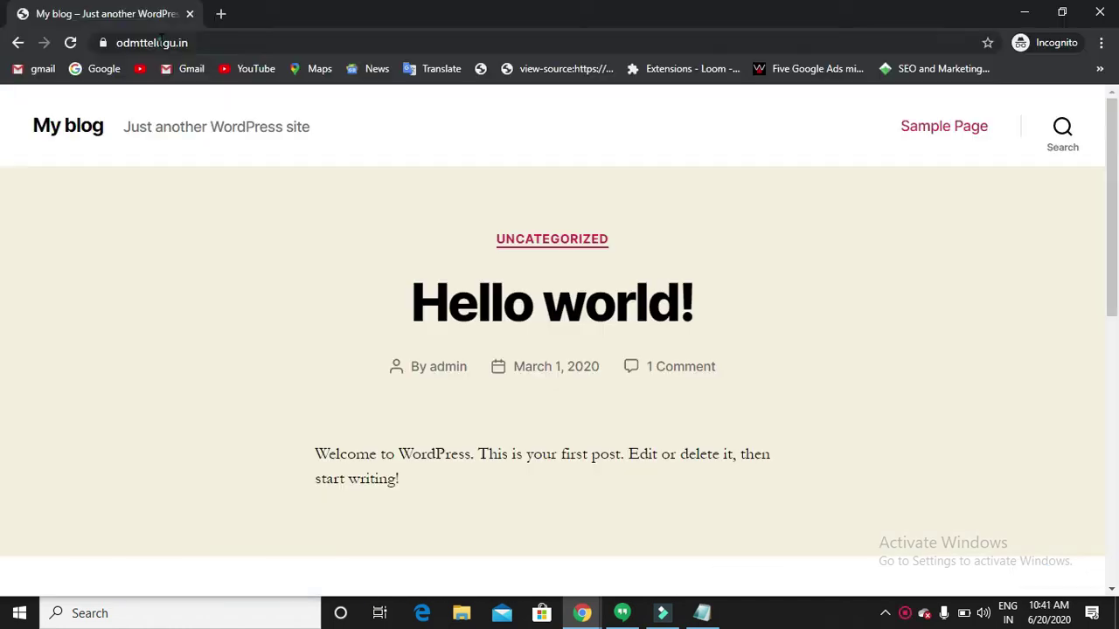
{"action": "left_click", "coordinate": [147, 40]}
{"action": "left_click", "coordinate": [144, 42]}
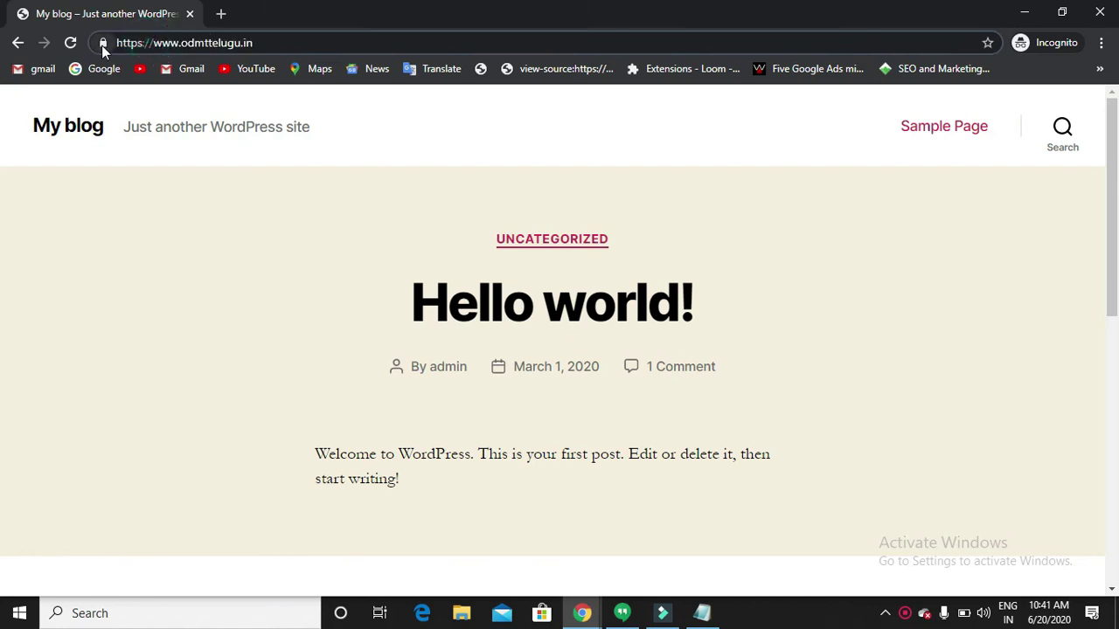
{"action": "mouse_move", "coordinate": [137, 42]}
{"action": "left_mouse_down"}
{"action": "mouse_move", "coordinate": [154, 42]}
{"action": "mouse_move", "coordinate": [117, 42]}
{"action": "left_mouse_up"}
{"action": "left_click", "coordinate": [171, 42]}
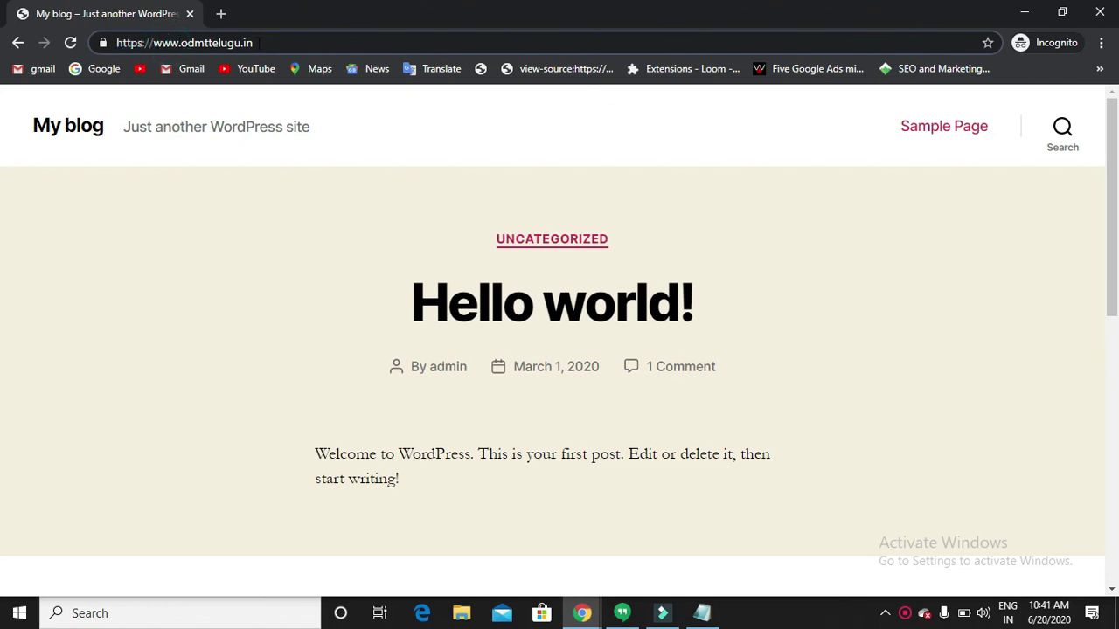